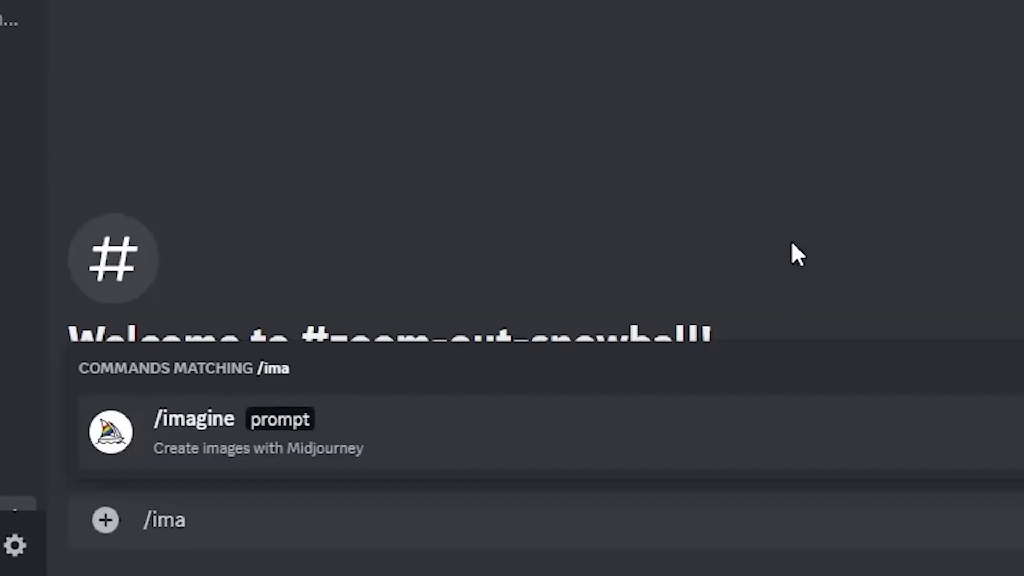
# - Submit the /imagine prompt 'a closeup of a bicycle wheel in the sunset above a mountain'
pyautogui.press('Tab')
pyautogui.write('a closeup')
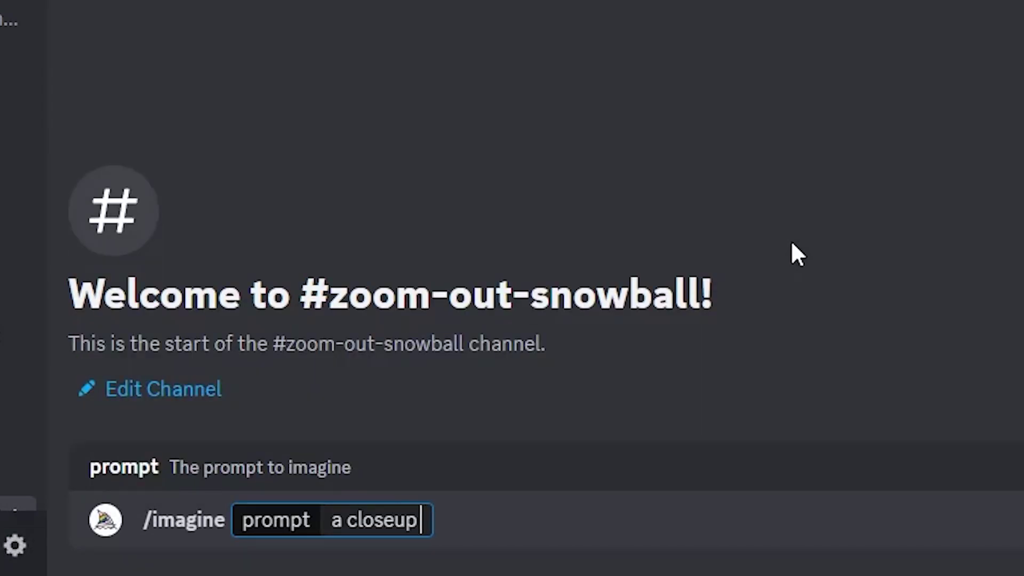
pyautogui.write(' of a bi')
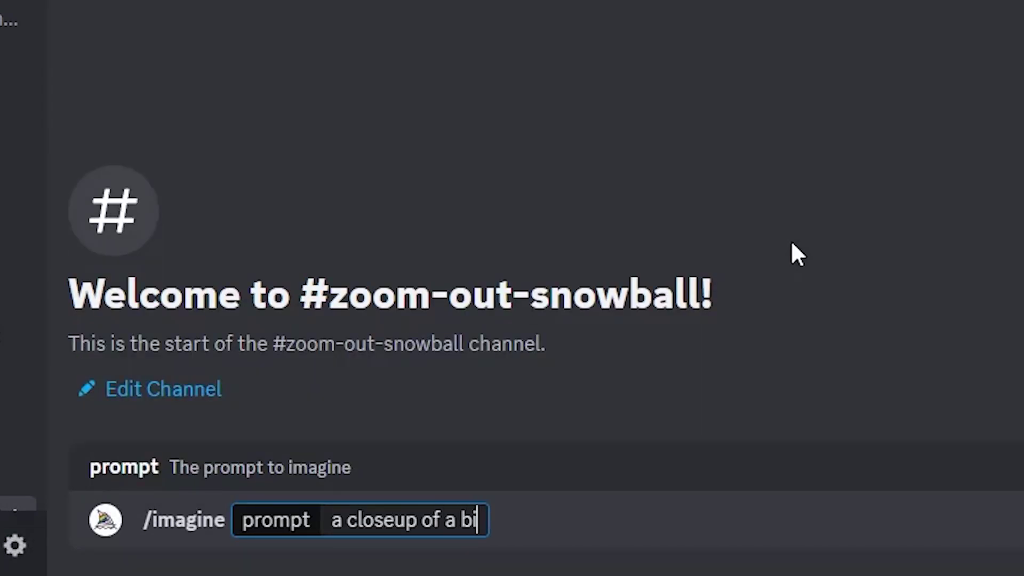
pyautogui.write('cycle wheel')
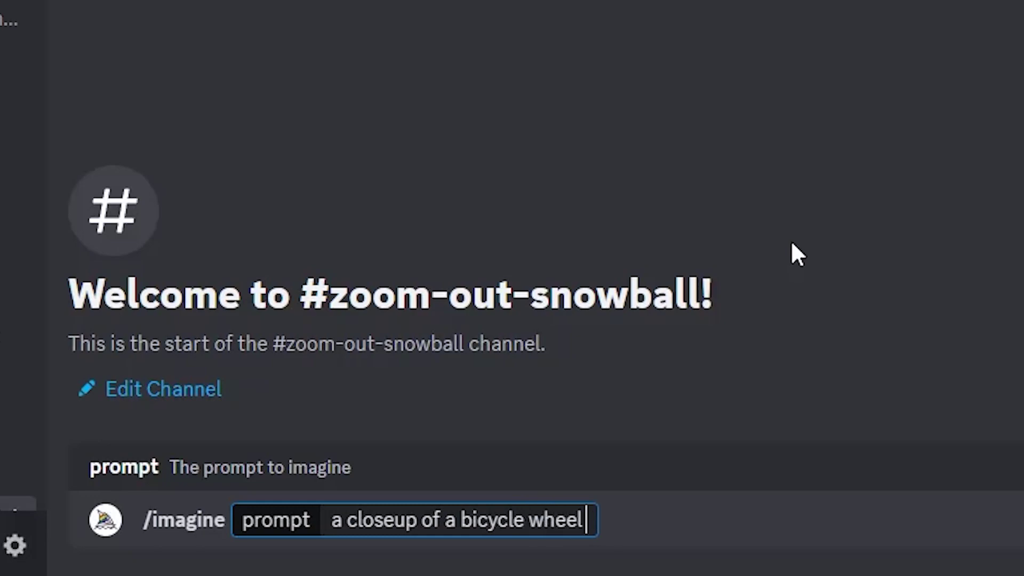
pyautogui.write(' in the sunset')
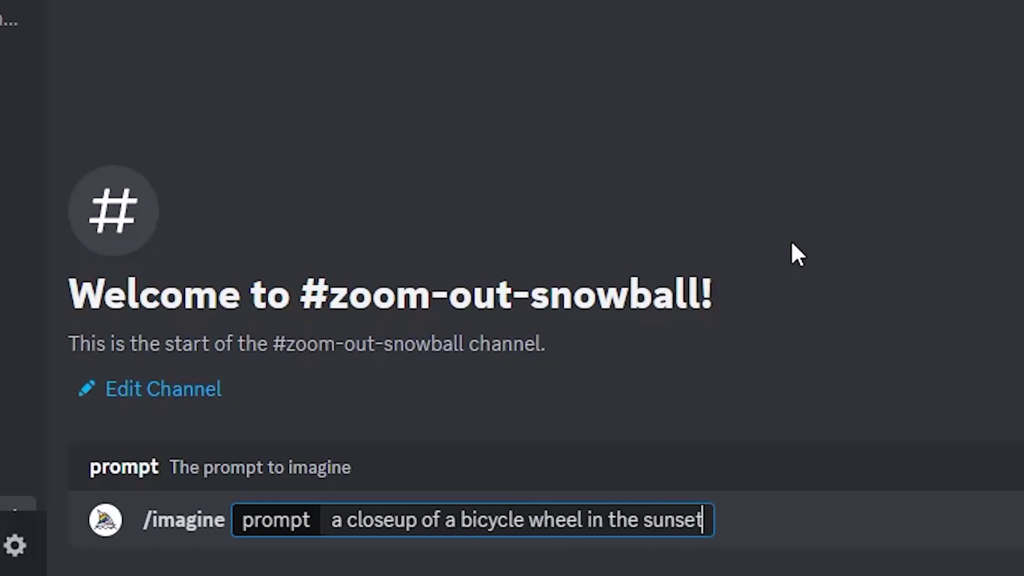
pyautogui.write(' above ')
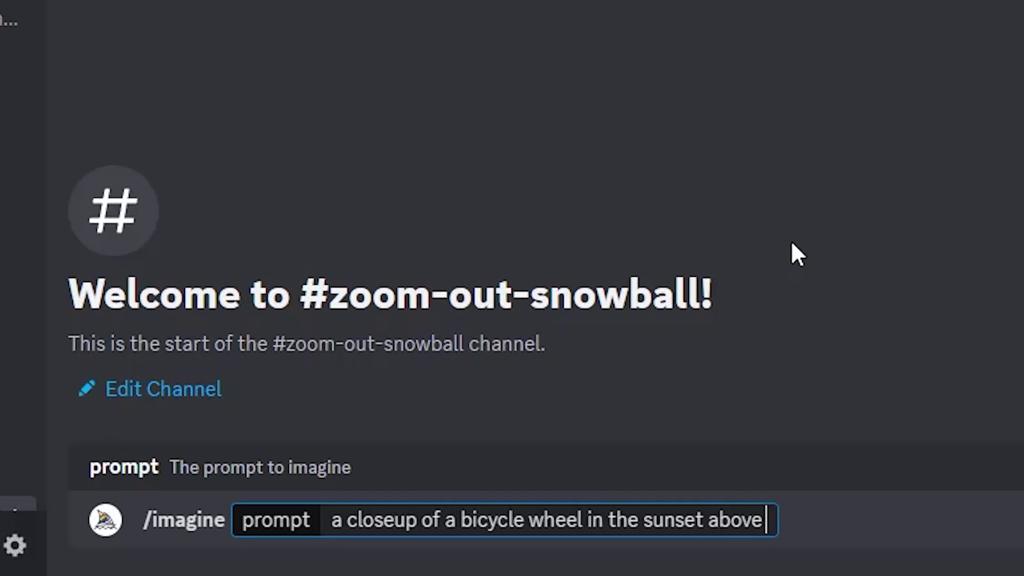
pyautogui.write('a mountain')
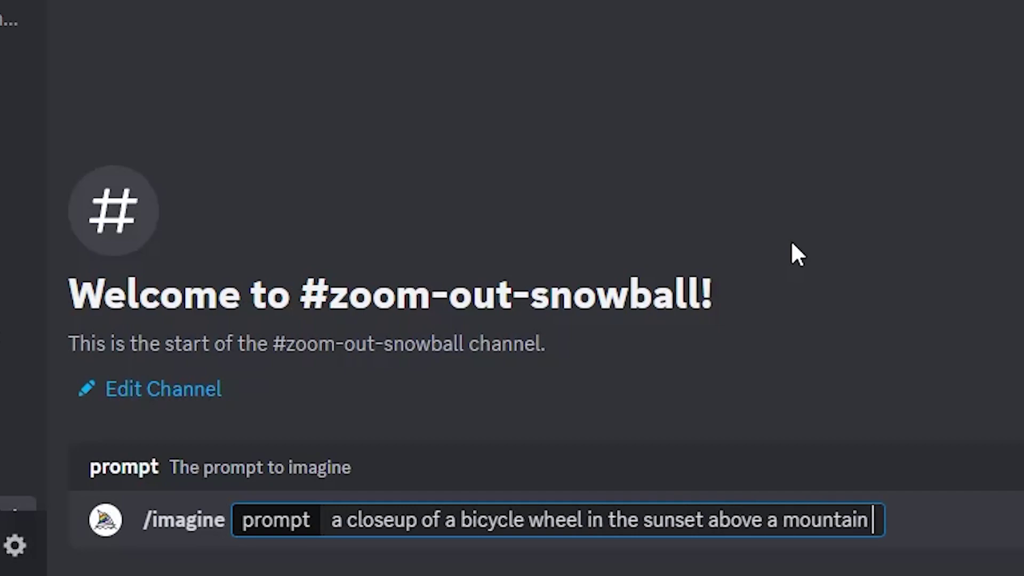
pyautogui.press('Return')
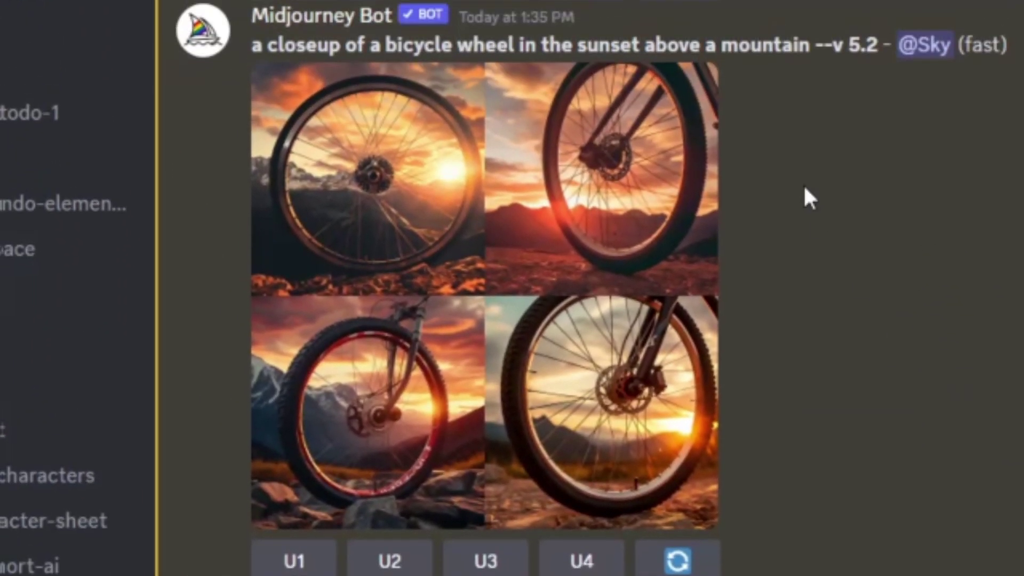
# - Preview the four wheel images enlarged, then upscale the fourth one with U4
pyautogui.moveTo(810, 45); pyautogui.dragTo(255, 54)
pyautogui.click(767, 247)
pyautogui.click(493, 295)
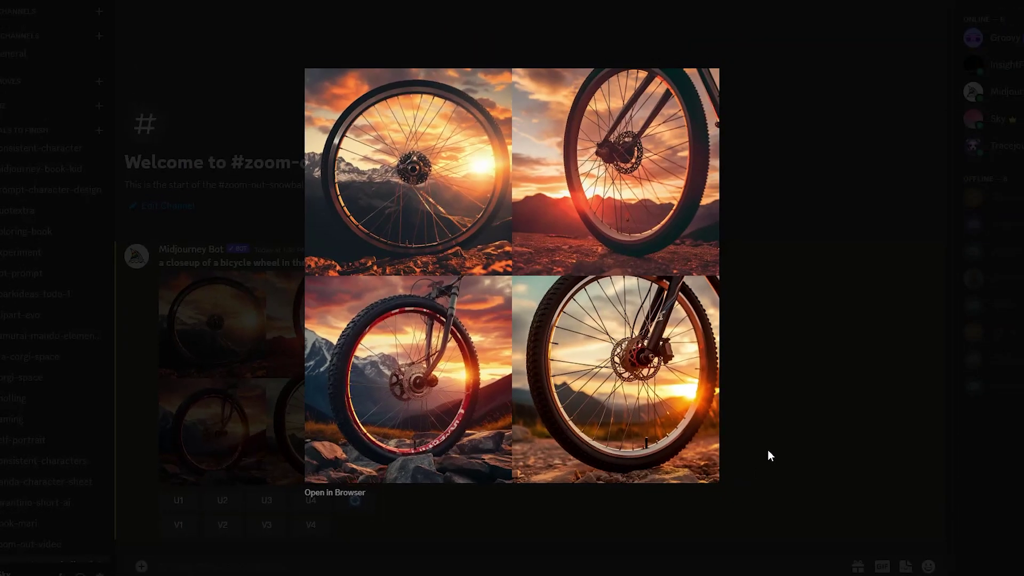
pyautogui.click(745, 224)
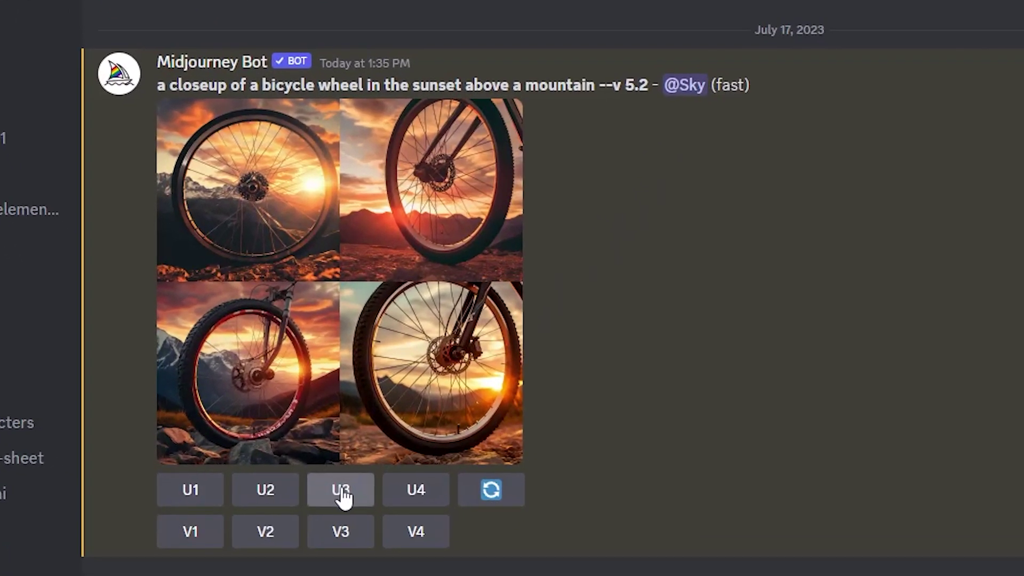
pyautogui.click(419, 491)
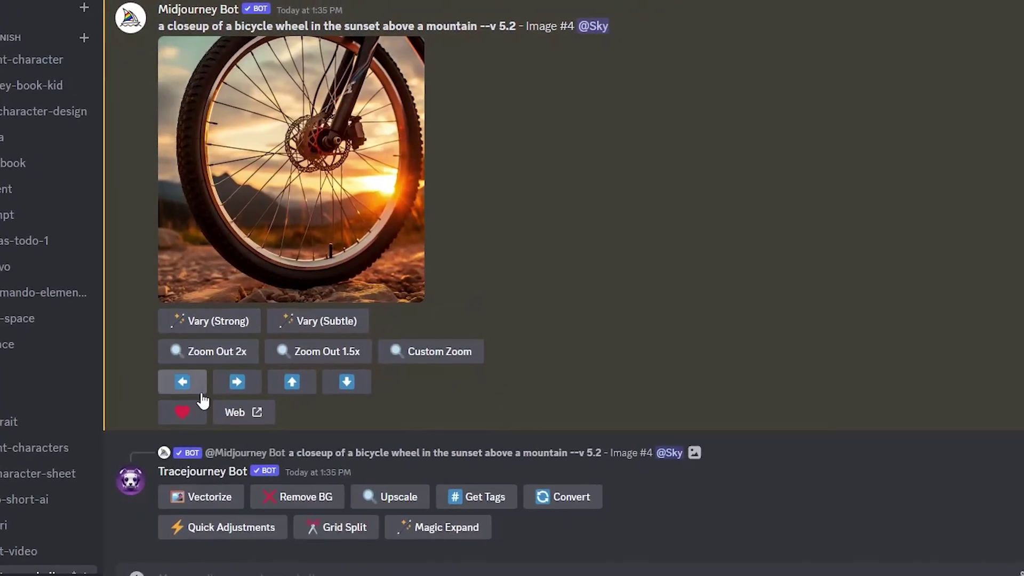
# - Zoom the upscaled wheel out 2x, upscale result U1, then zoom out 2x again
pyautogui.click(210, 352)
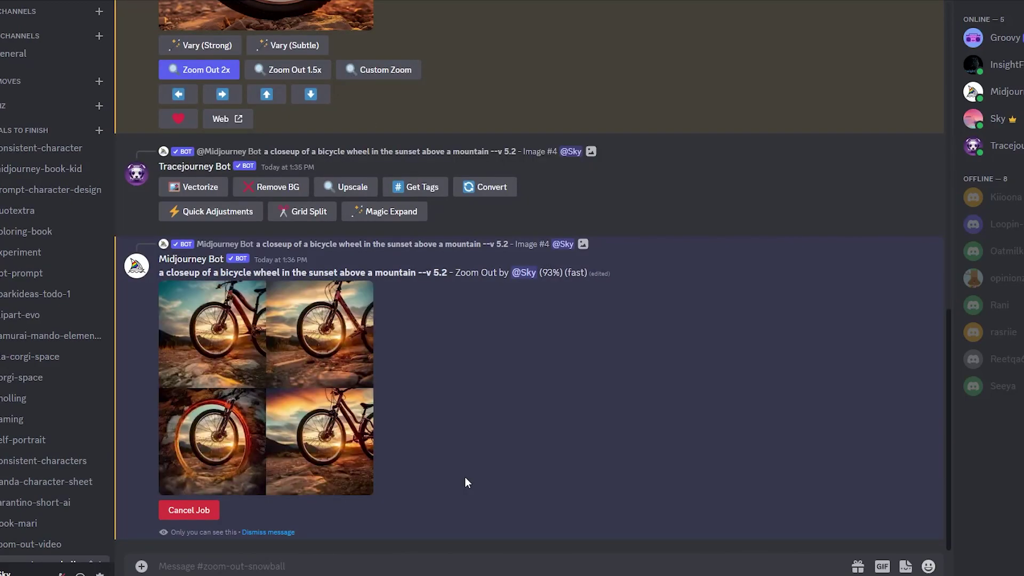
pyautogui.click(341, 426)
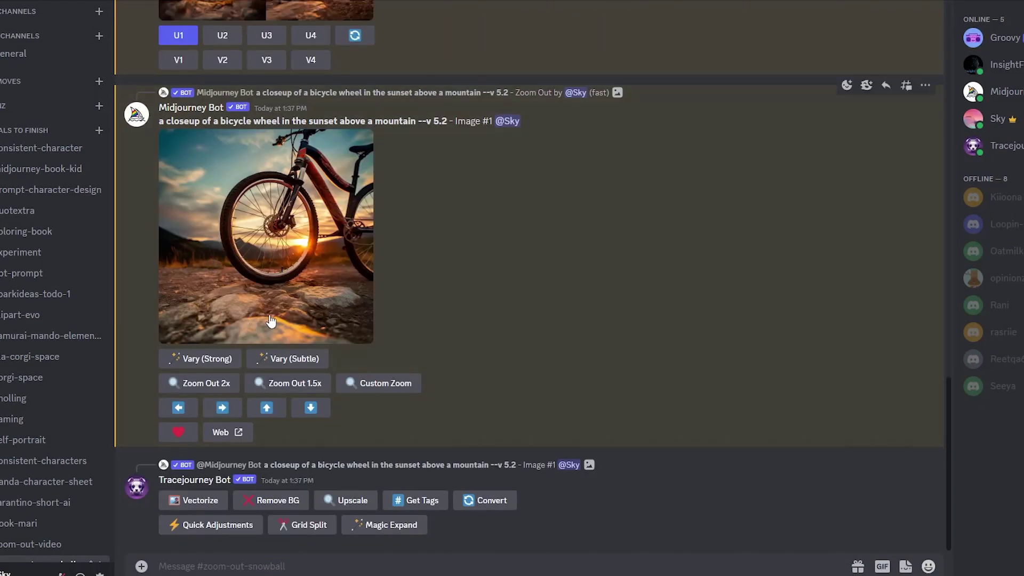
pyautogui.click(197, 384)
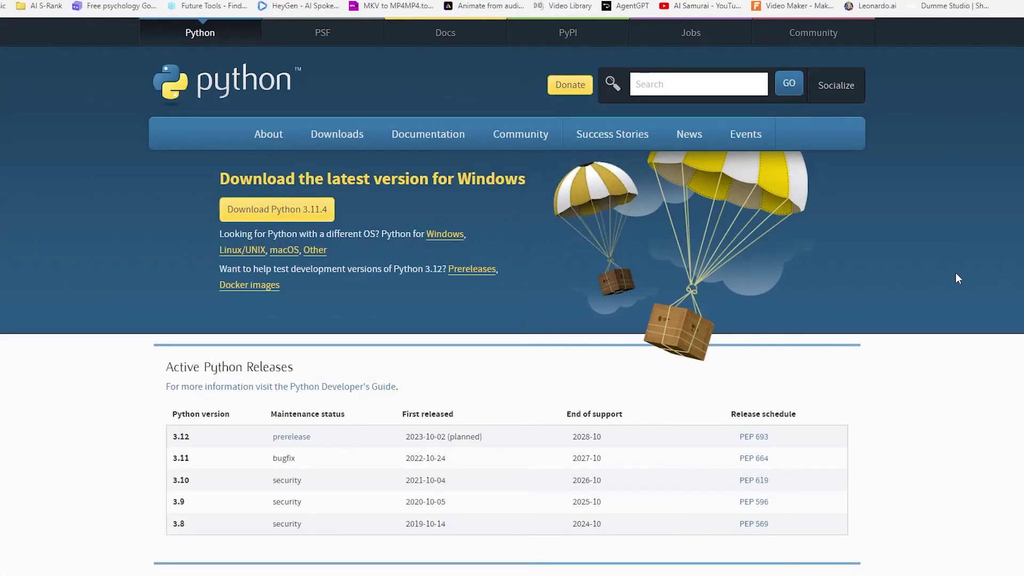
# - Download and save the Python 3.11.4 installer, then install it with the default settings
pyautogui.click(283, 213)
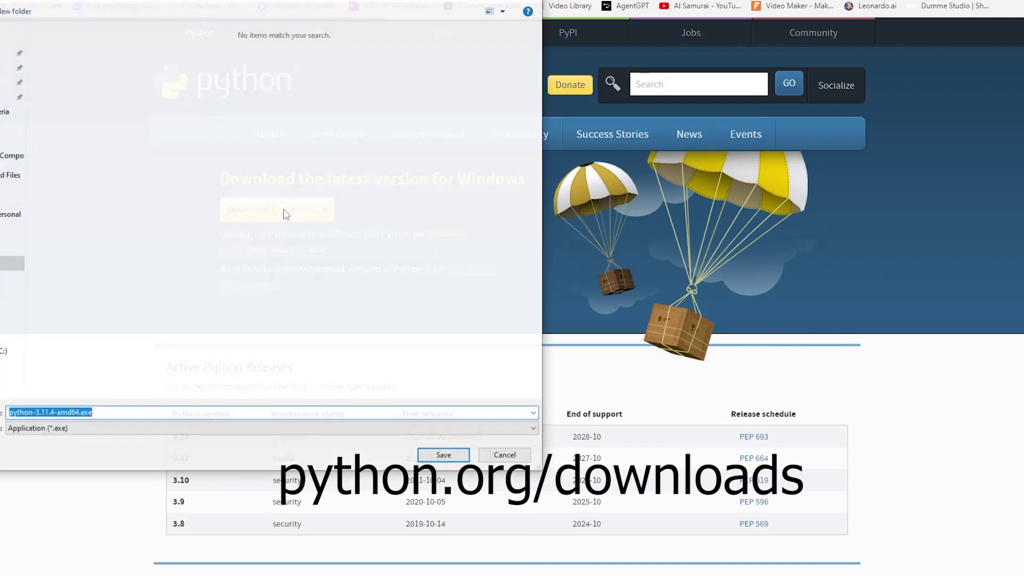
pyautogui.click(447, 455)
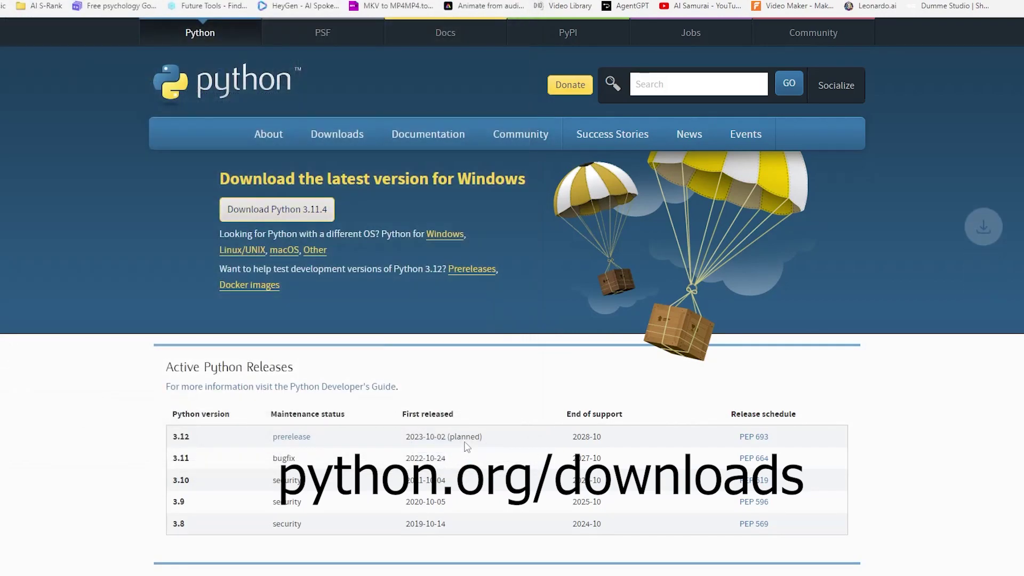
pyautogui.click(933, 12)
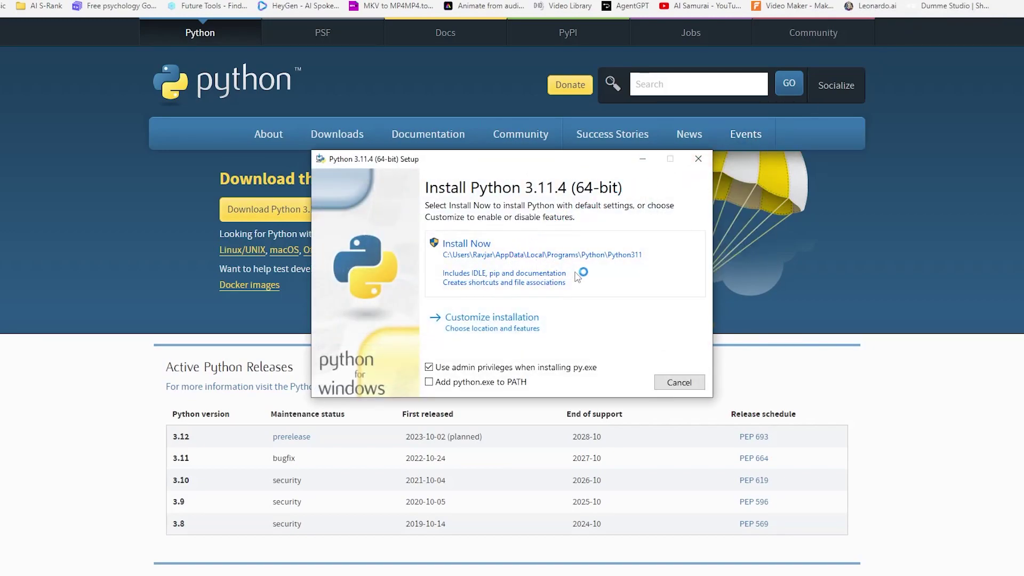
pyautogui.click(574, 277)
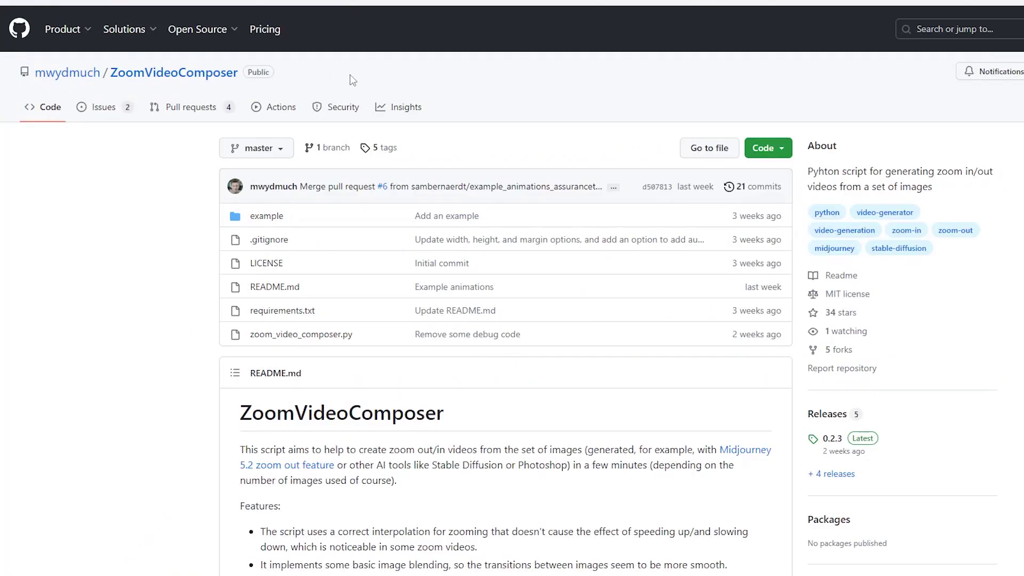
# - Scroll the ZoomVideoComposer README down to its Usage section
pyautogui.moveTo(241, 78); pyautogui.dragTo(33, 73)
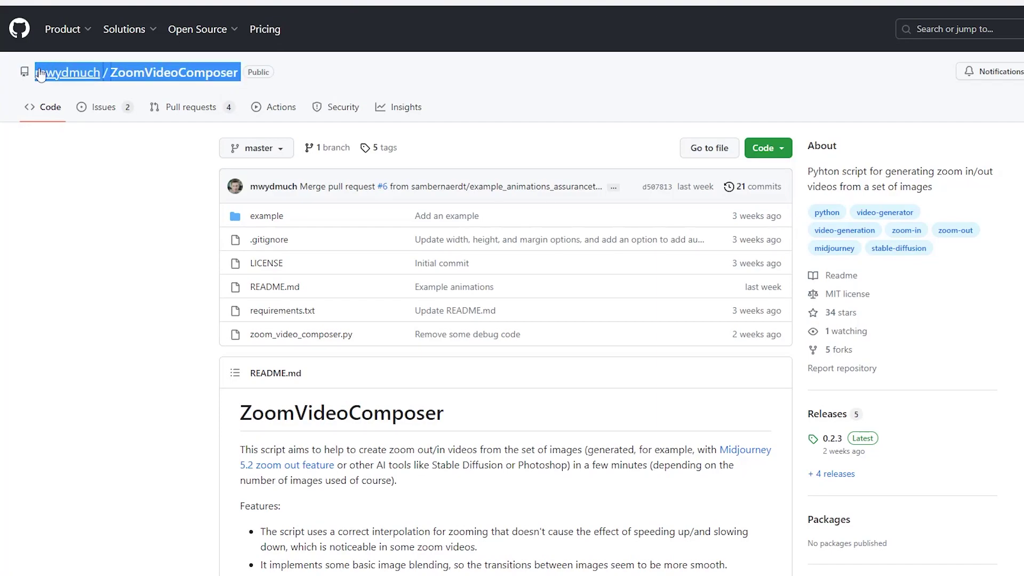
pyautogui.click(408, 63)
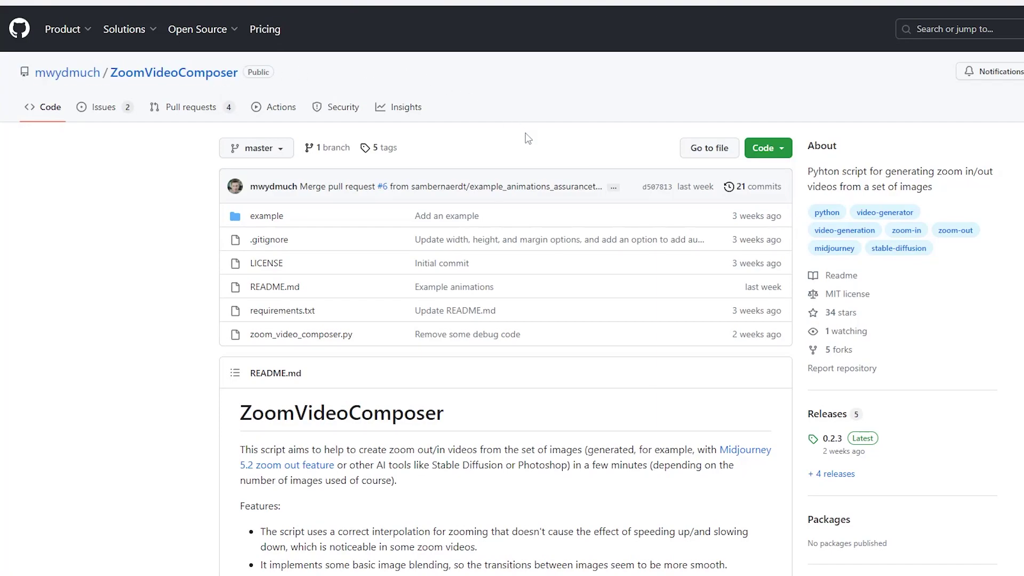
pyautogui.scroll(-3, 536, 144)
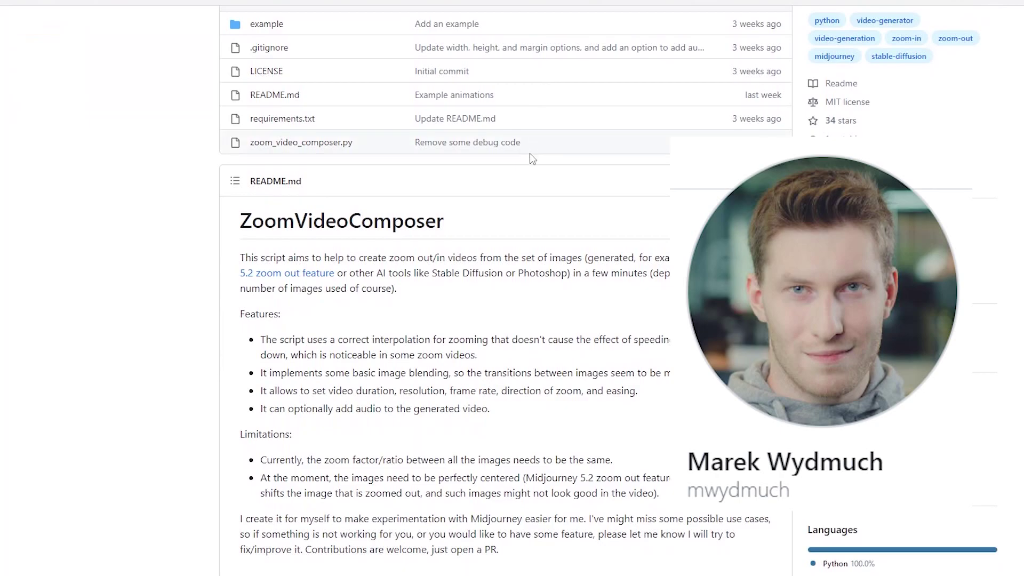
pyautogui.scroll(-5, 529, 160)
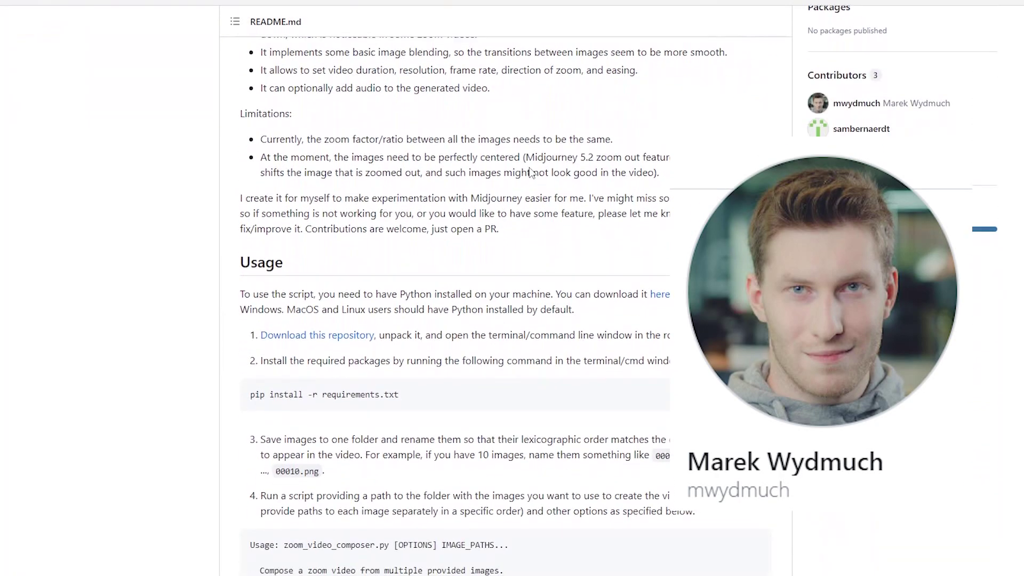
pyautogui.scroll(-2, 530, 172)
pyautogui.moveTo(290, 139); pyautogui.dragTo(231, 137)
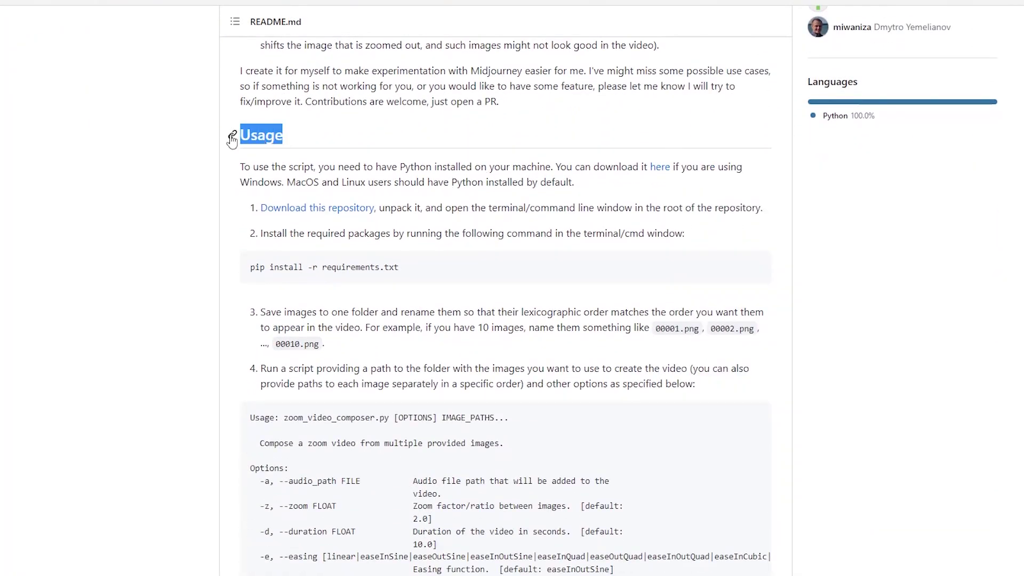
pyautogui.click(342, 136)
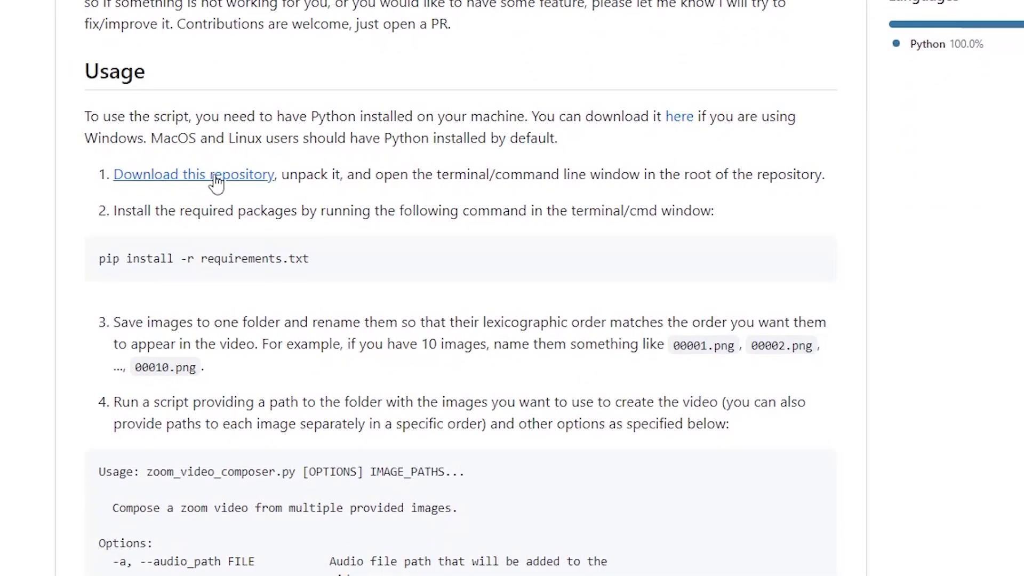
# - Save ZoomVideoComposer-0.2.3.zip to the Desktop, extract it there, and open the extracted folder
pyautogui.click(228, 176)
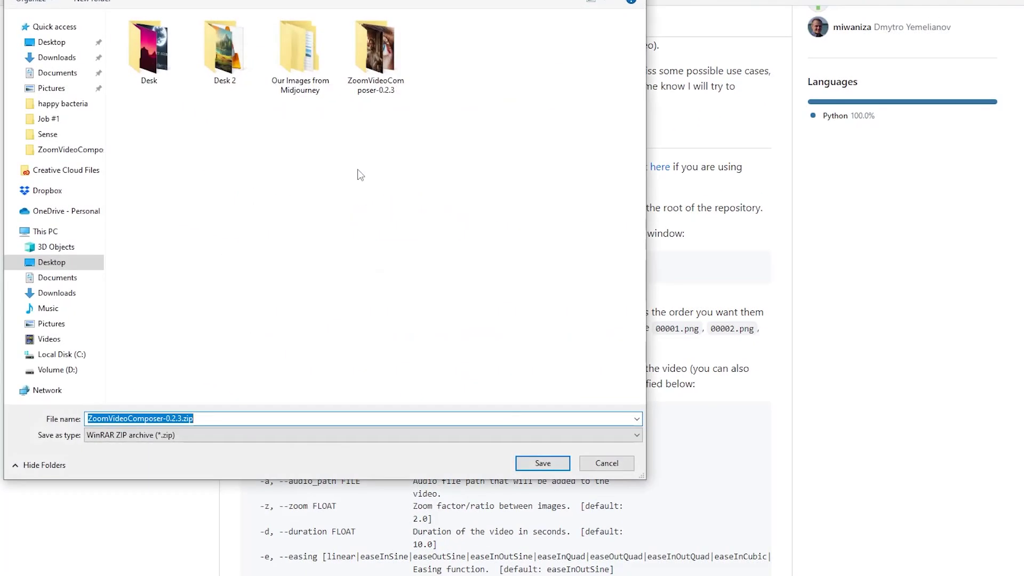
pyautogui.press('Return')
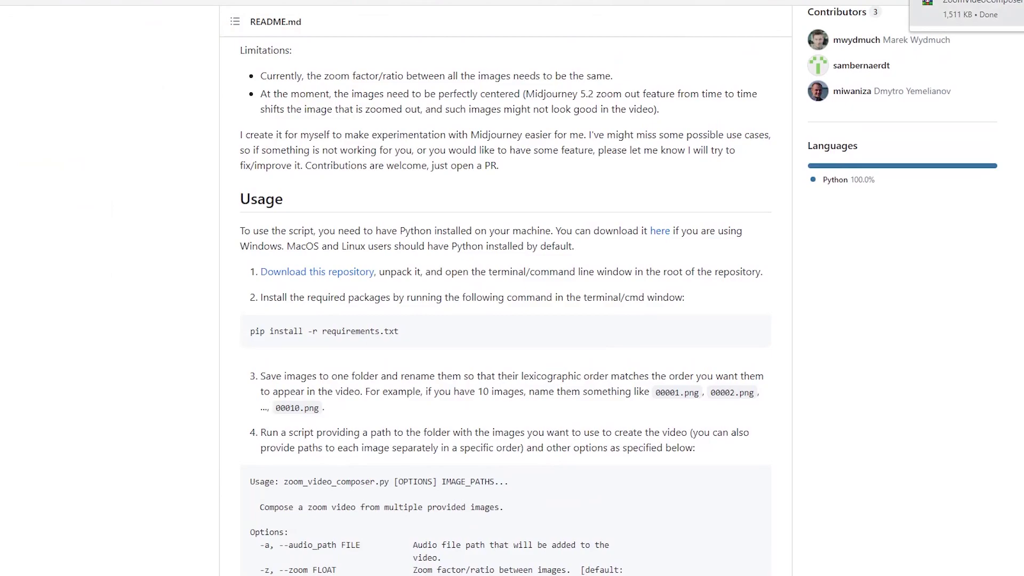
pyautogui.rightClick(444, 158)
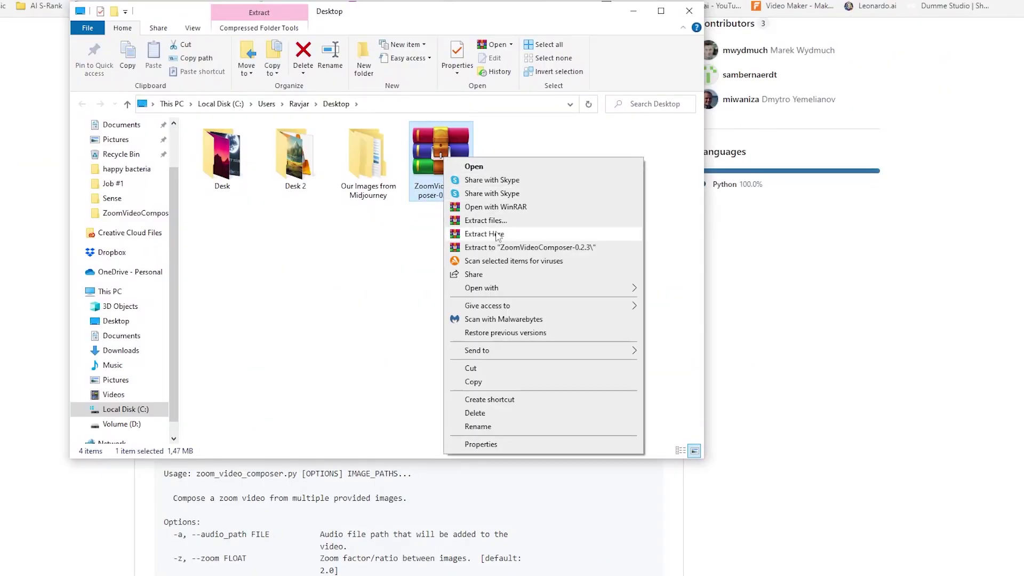
pyautogui.click(496, 234)
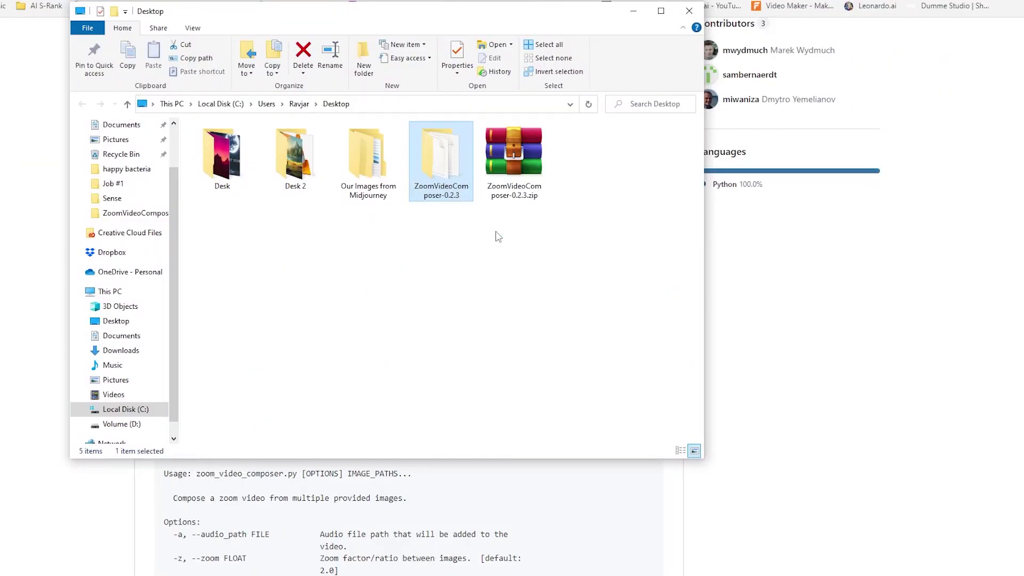
pyautogui.doubleClick(444, 163)
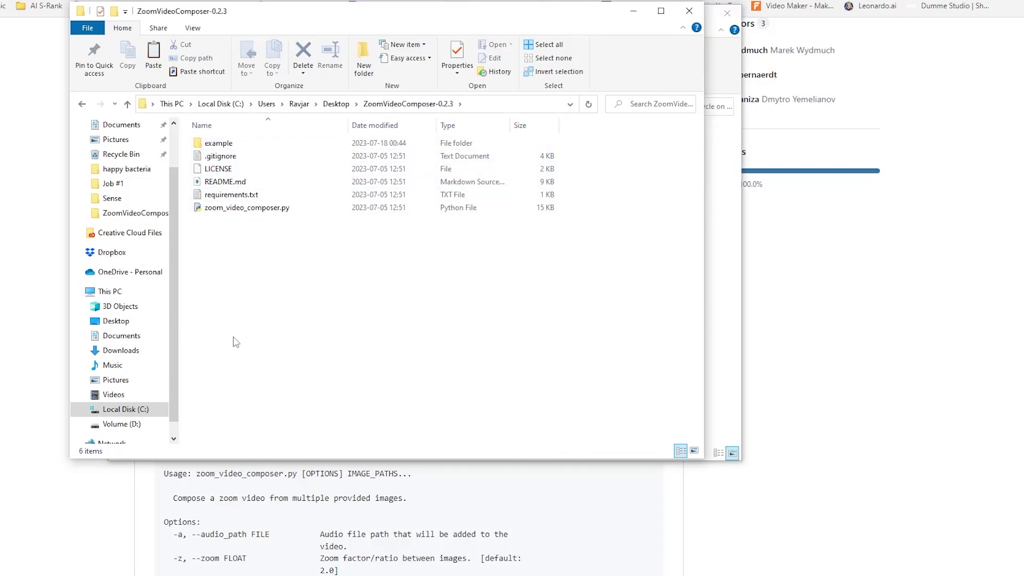
# - Launch Command Prompt through the Start menu search for 'cmd'
pyautogui.click(24, 554)
pyautogui.write('cmd')
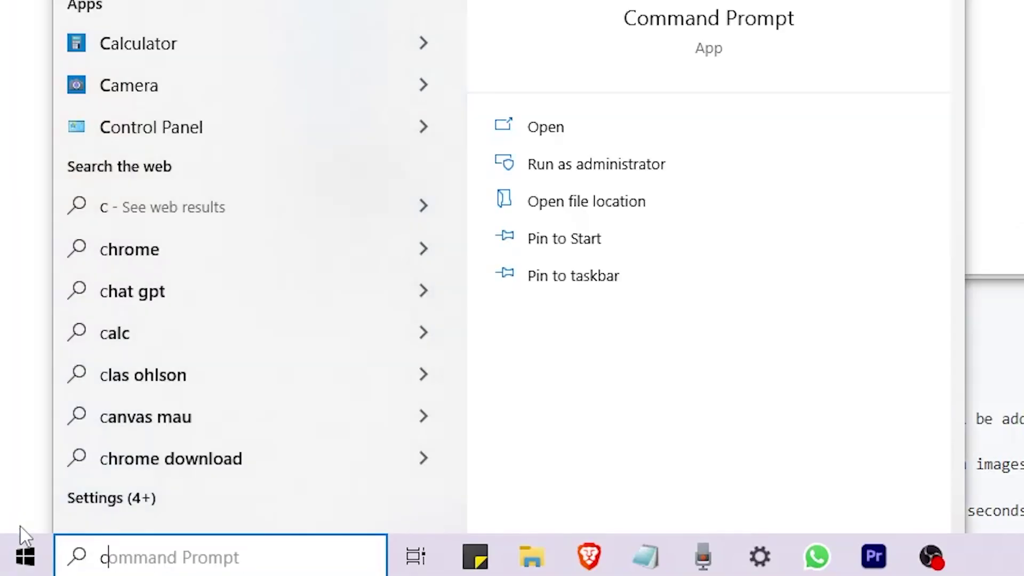
pyautogui.write('md')
pyautogui.press('Return')
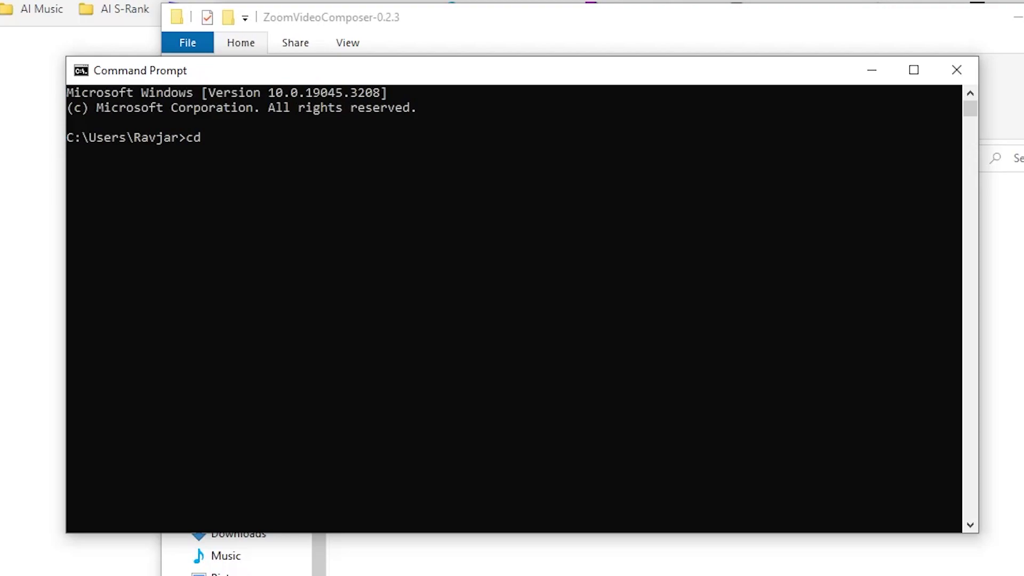
# - Change directory to the ZoomVideoComposer-0.2.3 folder using the path copied from File Explorer
pyautogui.click(683, 550)
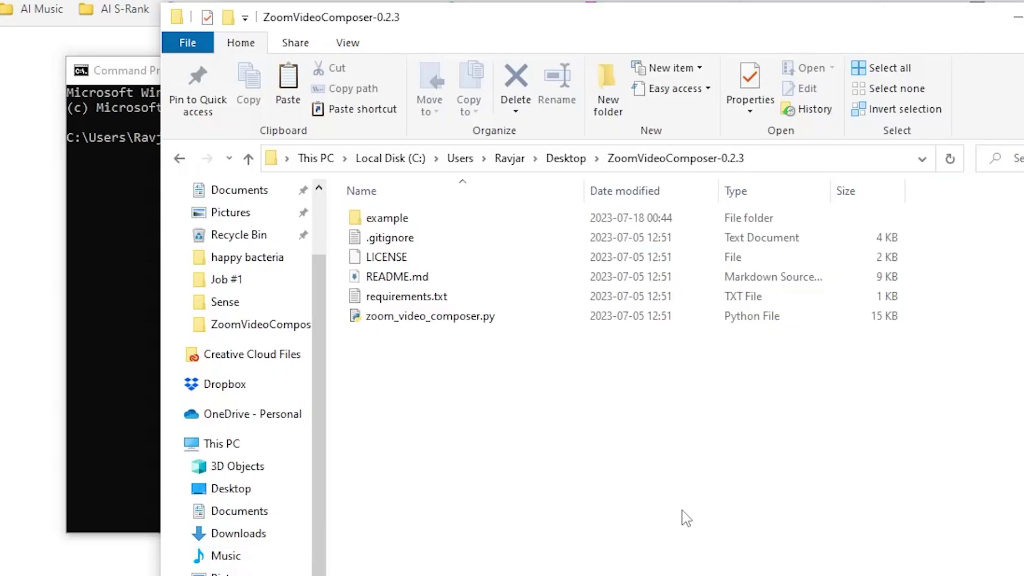
pyautogui.click(832, 159)
pyautogui.hotkey('ctrl', 'c')
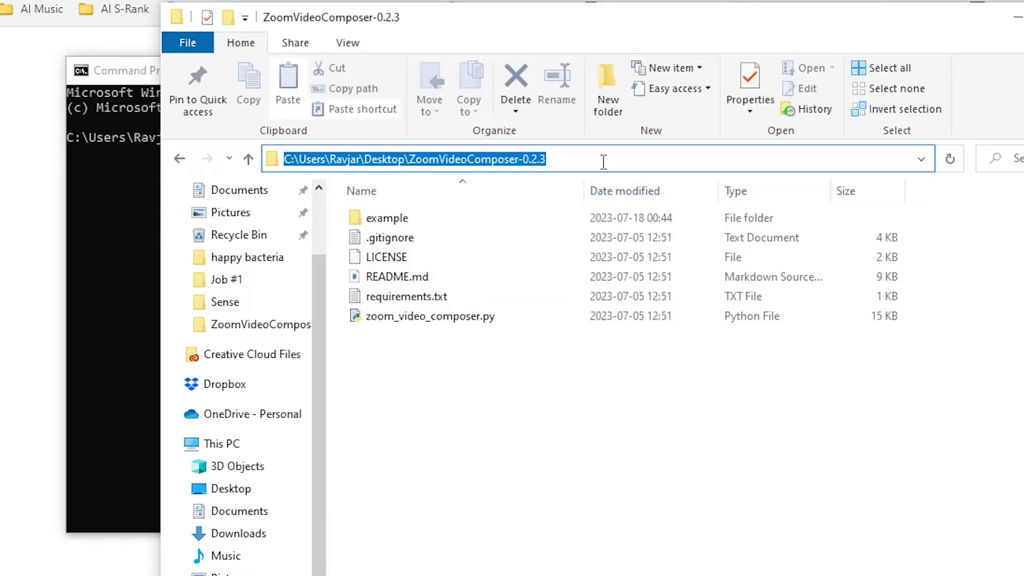
pyautogui.click(115, 280)
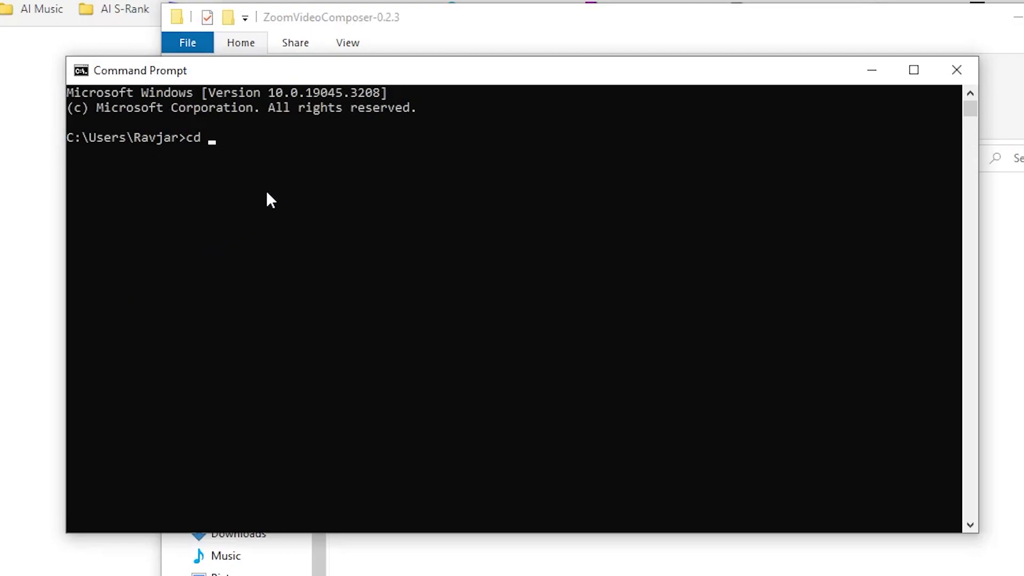
pyautogui.hotkey('ctrl', 'v')
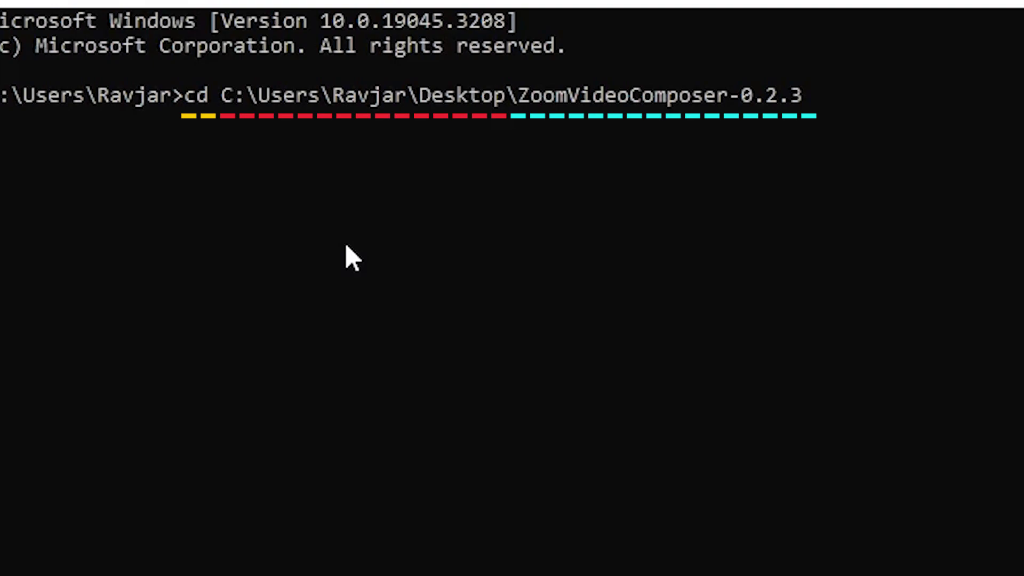
pyautogui.press('Return')
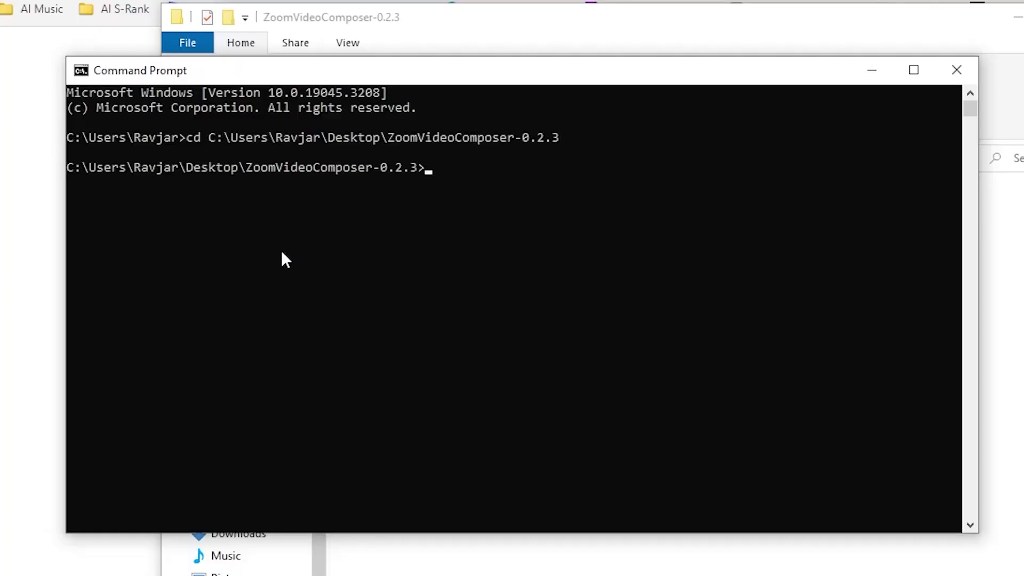
# - Run pip install -r requirements.txt in the ZoomVideoComposer-0.2.3 folder
pyautogui.write('pip insta')
pyautogui.write('ll -r req')
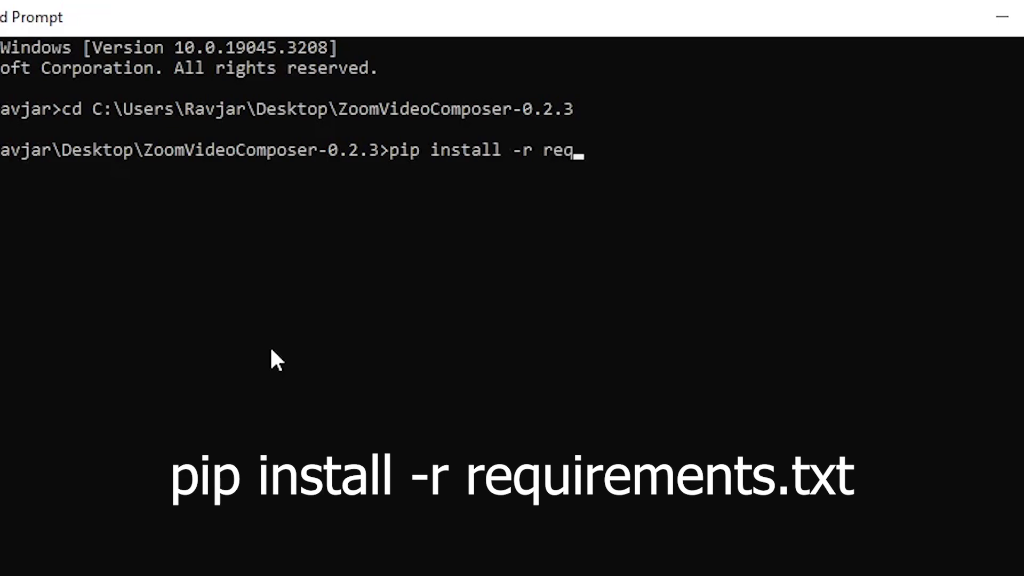
pyautogui.write('uirements.')
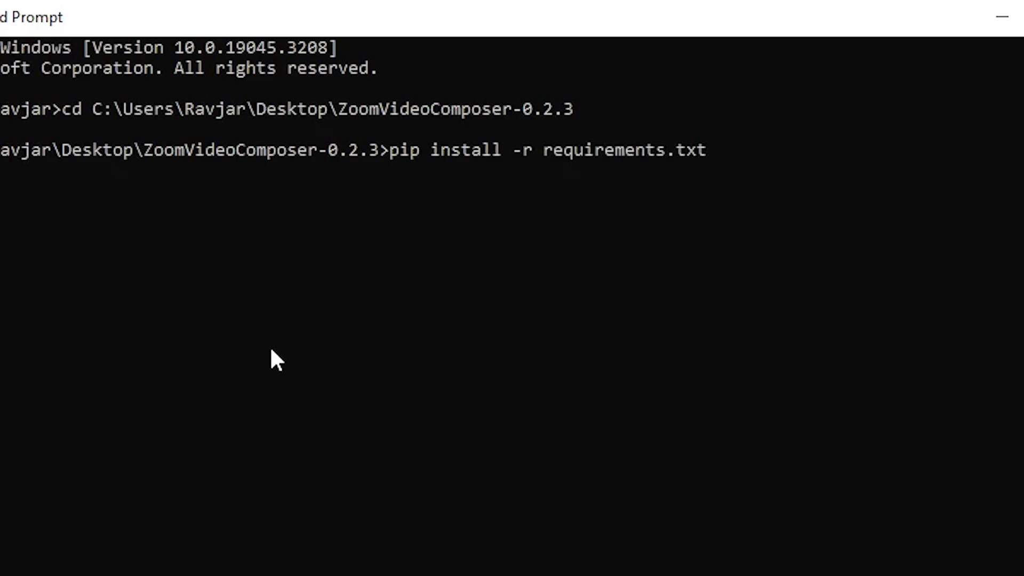
pyautogui.write('txt')
pyautogui.press('Return')
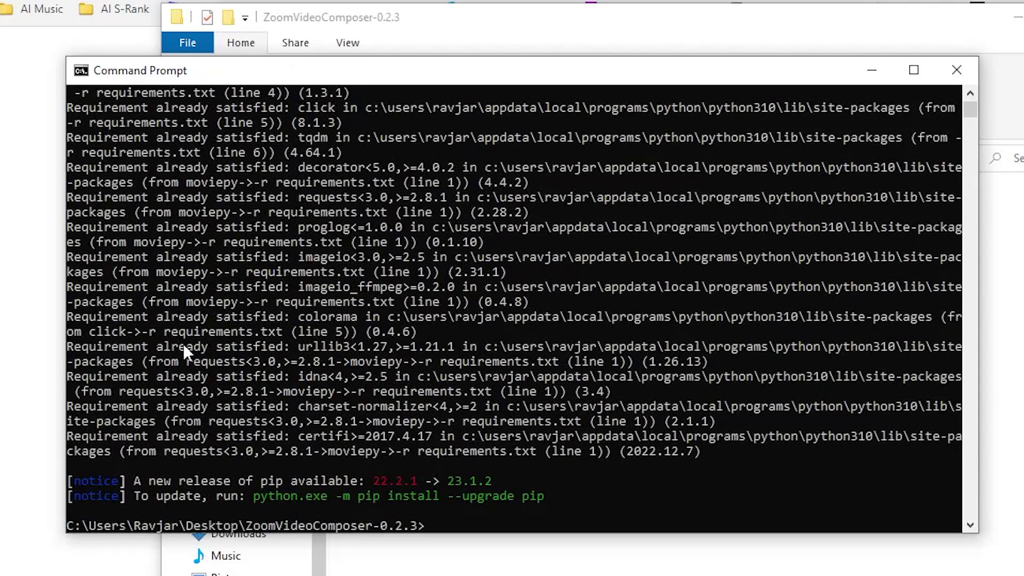
pyautogui.moveTo(66, 409); pyautogui.dragTo(279, 407)
pyautogui.click(339, 406)
pyautogui.click(436, 525)
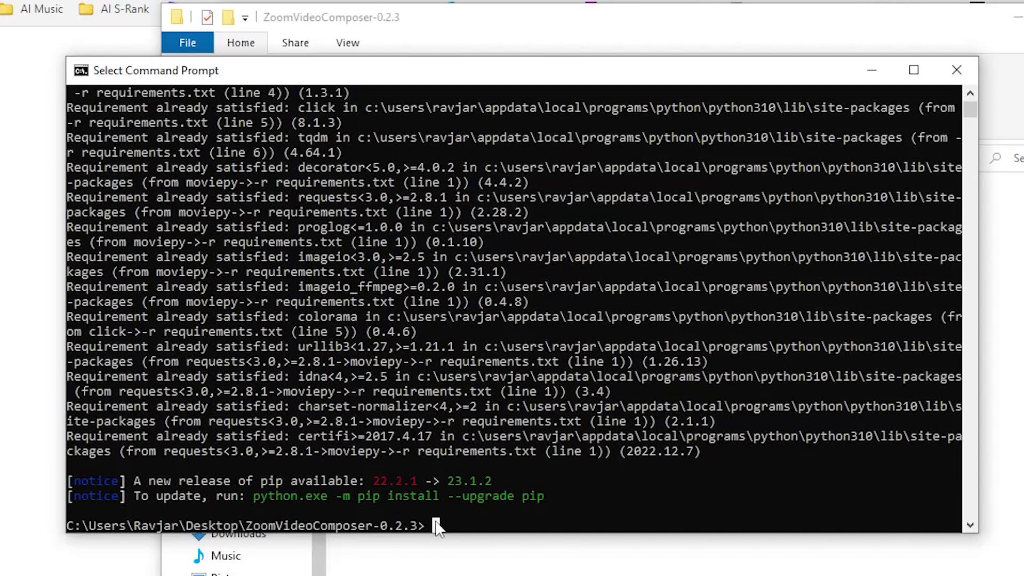
# - Rename 01.png and 02.png to .webp, accepting the extension-change warning
pyautogui.press('Escape')
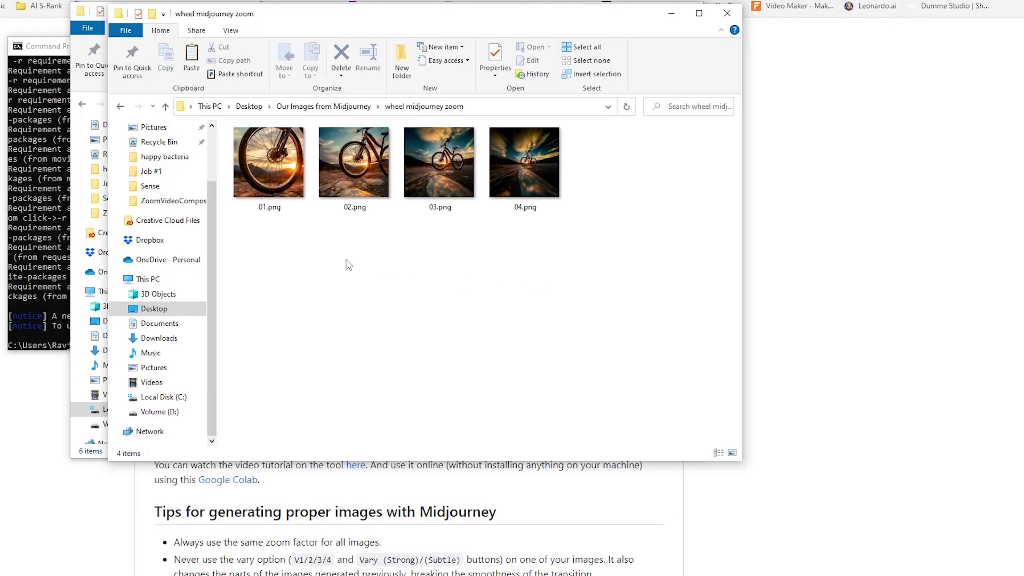
pyautogui.click(272, 210)
pyautogui.click(279, 208)
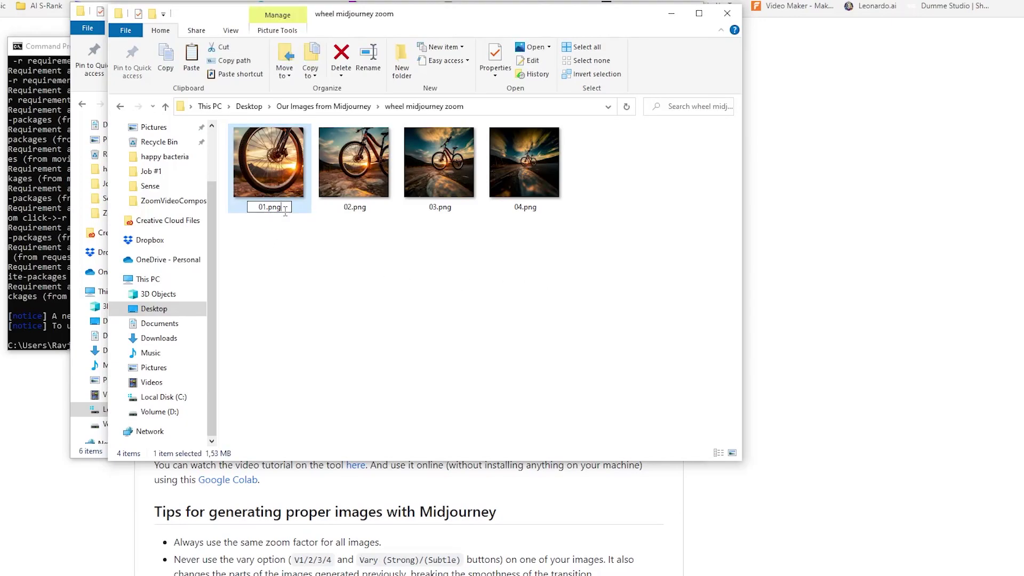
pyautogui.moveTo(285, 209); pyautogui.dragTo(270, 209)
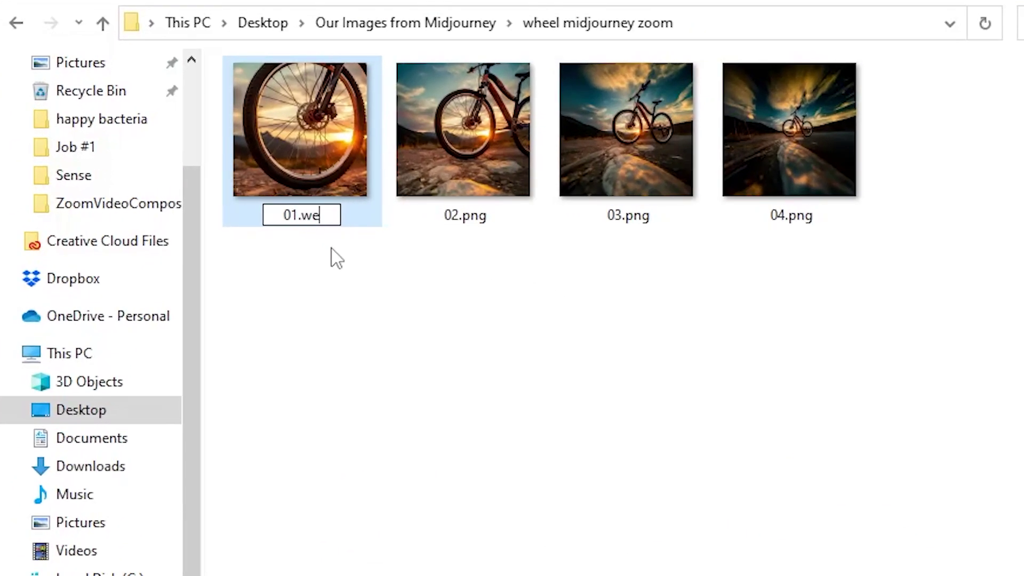
pyautogui.write('web')
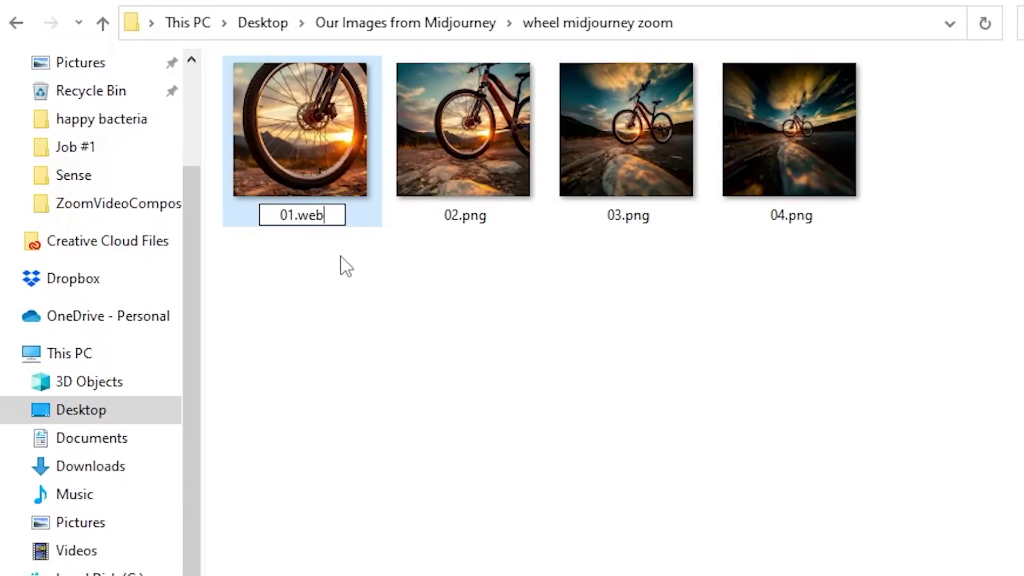
pyautogui.write('p')
pyautogui.press('Return')
pyautogui.click(864, 367)
pyautogui.click(469, 231)
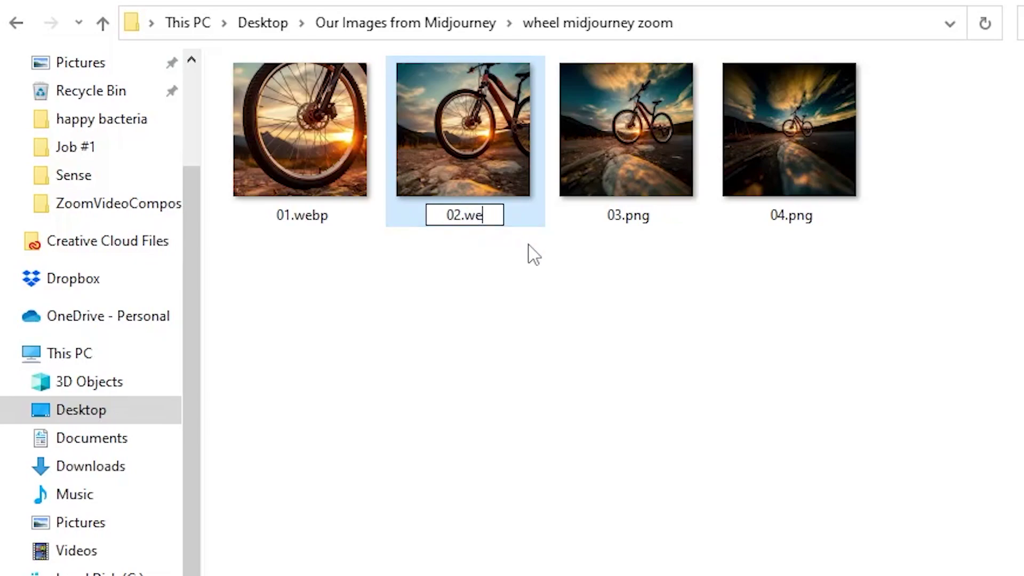
pyautogui.press('Return')
pyautogui.press('Return')
pyautogui.click(630, 225)
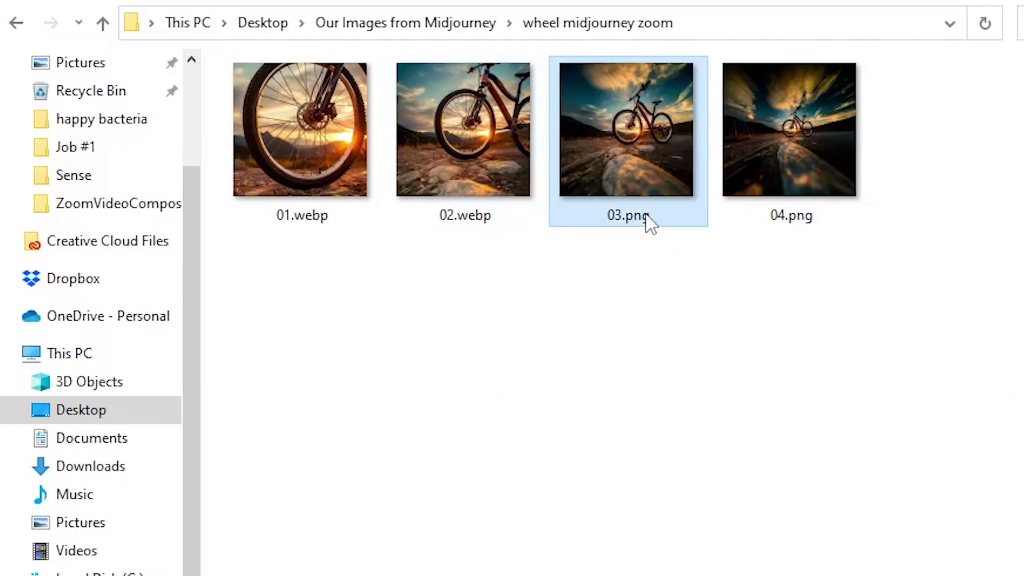
# - Rename 03.png and 04.png to 03.webp and 04.webp as well
pyautogui.click(646, 216)
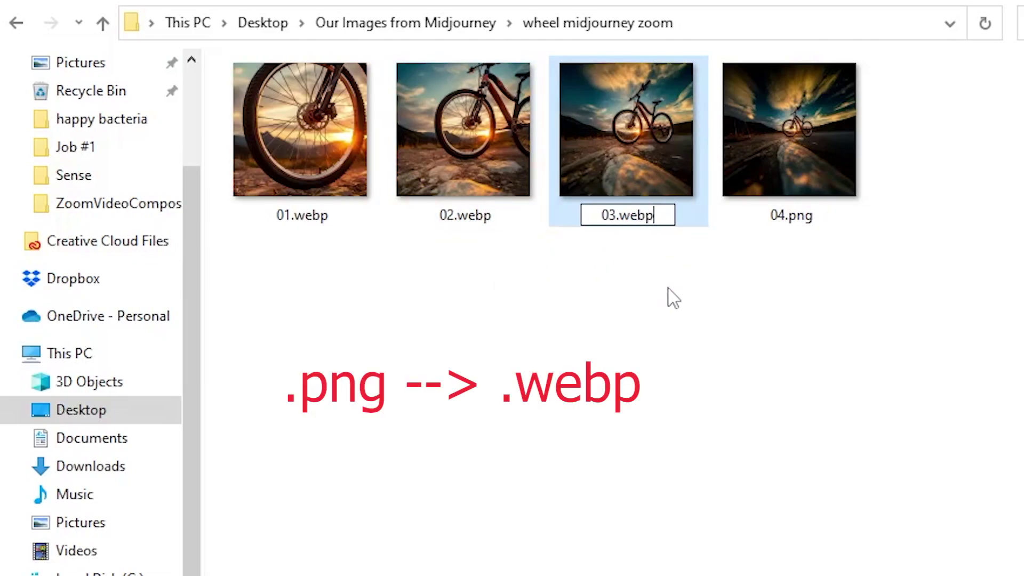
pyautogui.press('Return')
pyautogui.press('Return')
pyautogui.click(768, 219)
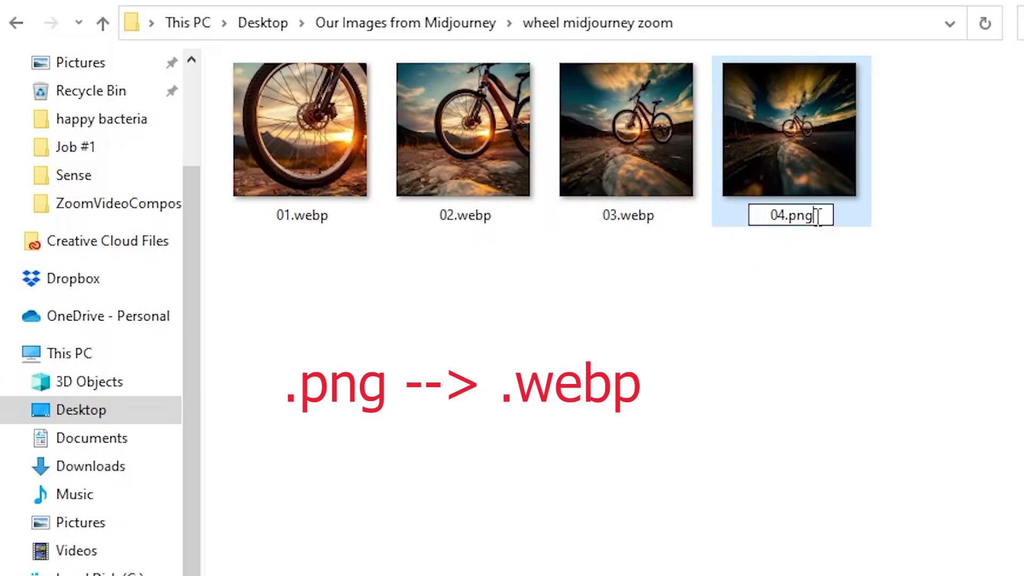
pyautogui.write('bp')
pyautogui.press('Return')
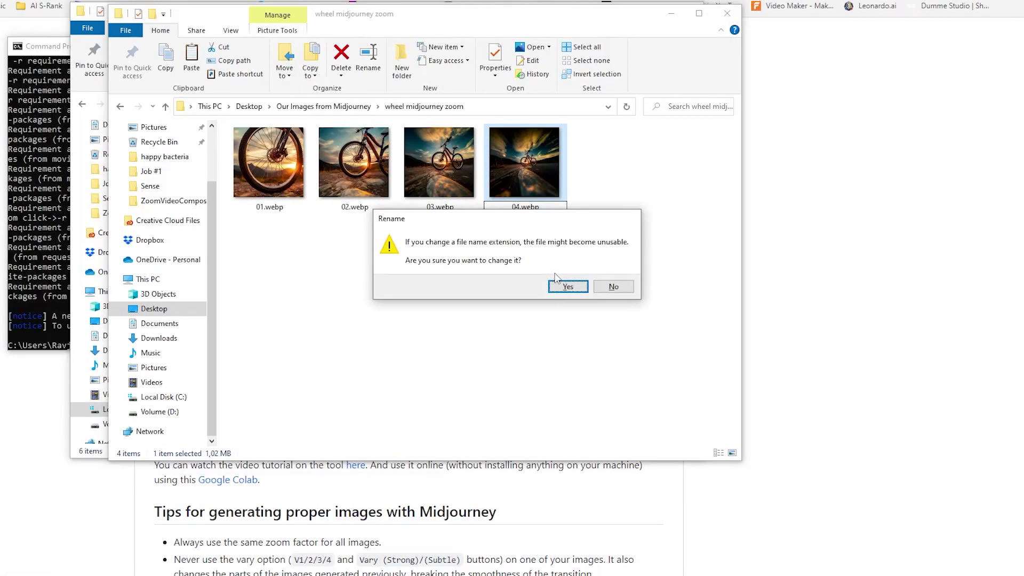
pyautogui.press('Return')
# - Replace the example folder's eight sample images with the four copied wheel .webp images
pyautogui.moveTo(905, 303); pyautogui.dragTo(329, 130)
pyautogui.moveTo(284, 162); pyautogui.dragTo(242, 171)
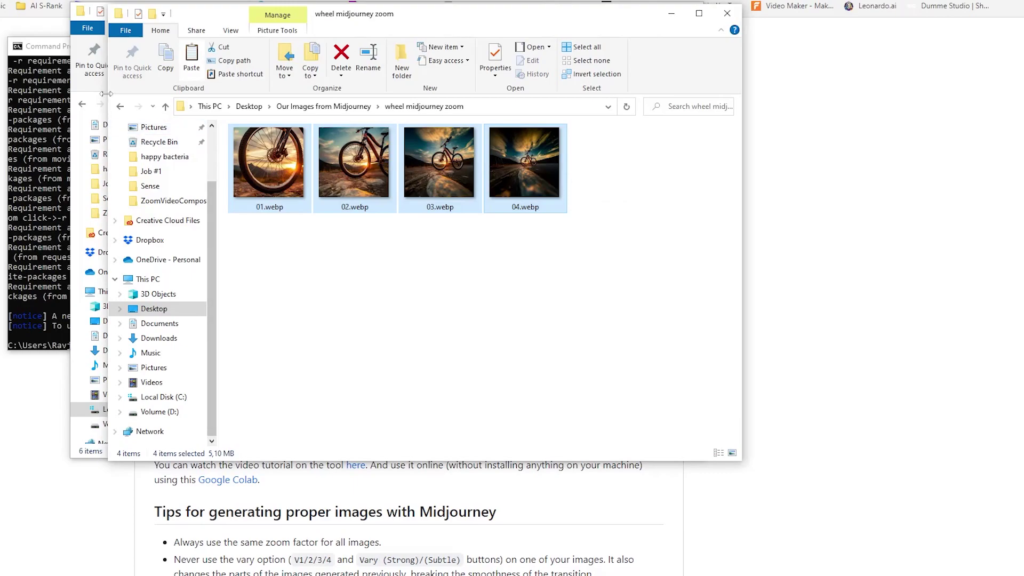
pyautogui.click(80, 42)
pyautogui.doubleClick(224, 141)
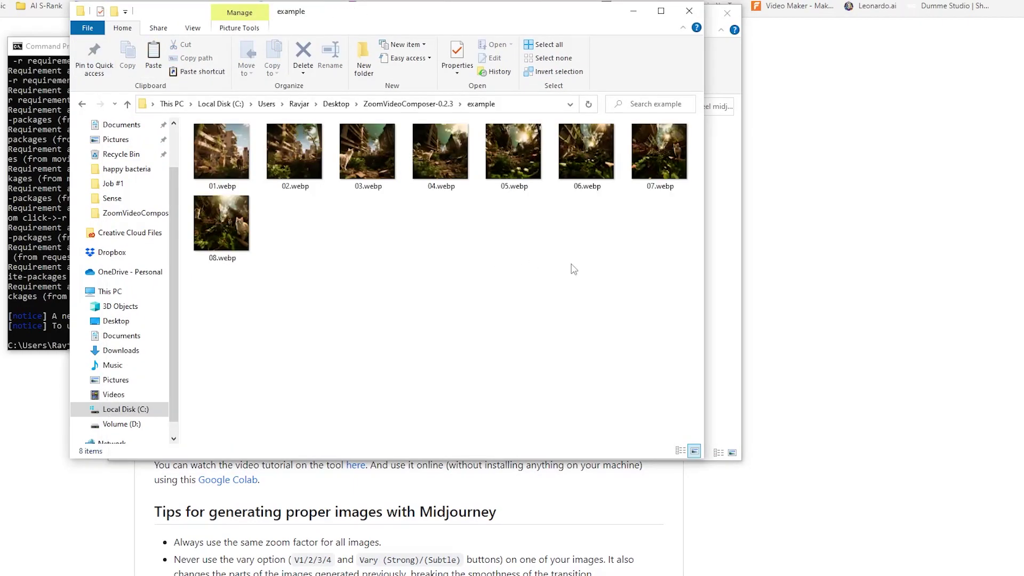
pyautogui.hotkey('ctrl', 'a')
pyautogui.rightClick(443, 161)
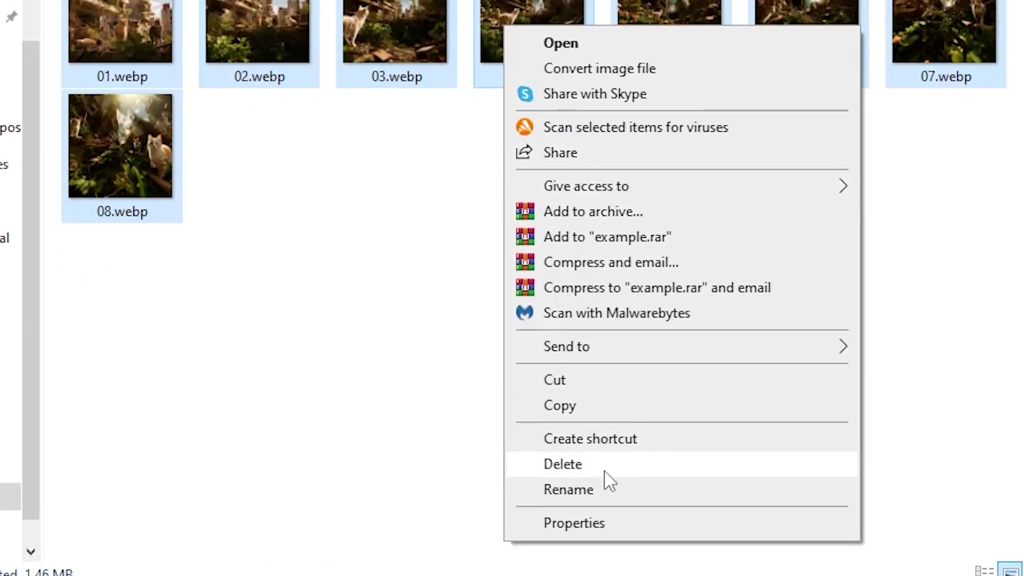
pyautogui.click(468, 393)
pyautogui.hotkey('ctrl', 'v')
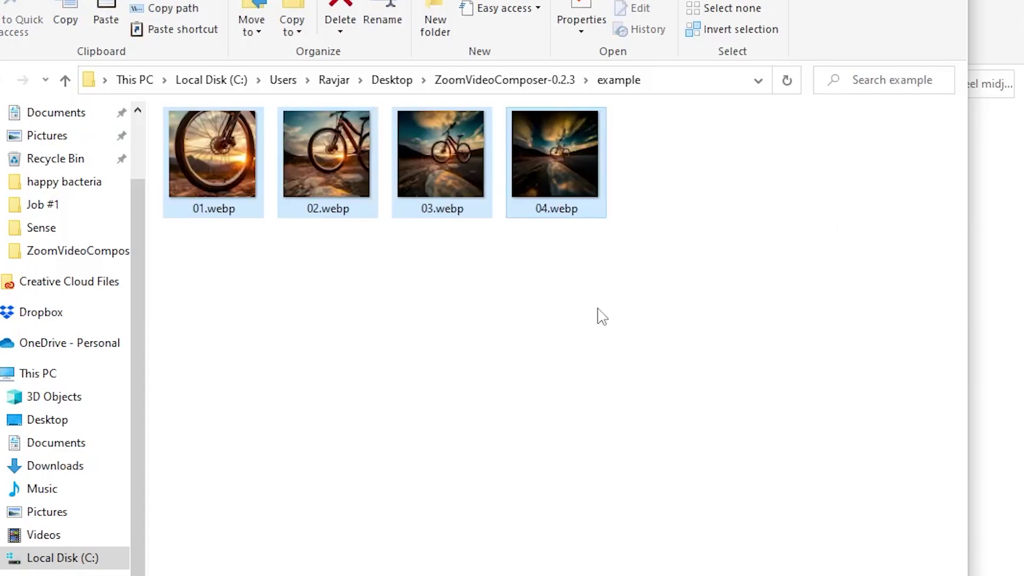
pyautogui.click(603, 317)
pyautogui.hotkey('alt', 'Tab')
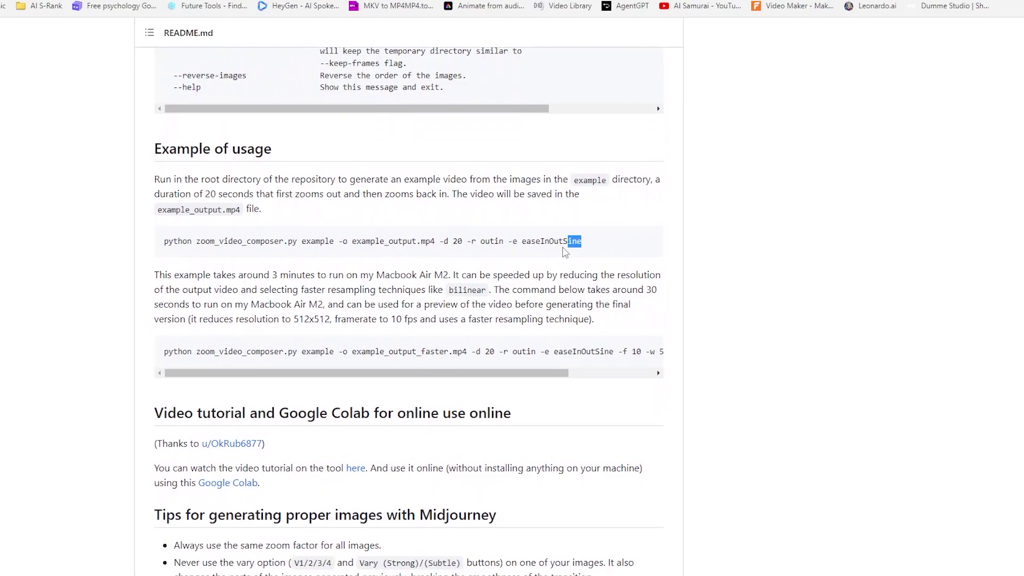
# - Run the README's example zoom_video_composer.py command to render the 20-second example_output.mp4
pyautogui.moveTo(565, 253); pyautogui.dragTo(228, 250)
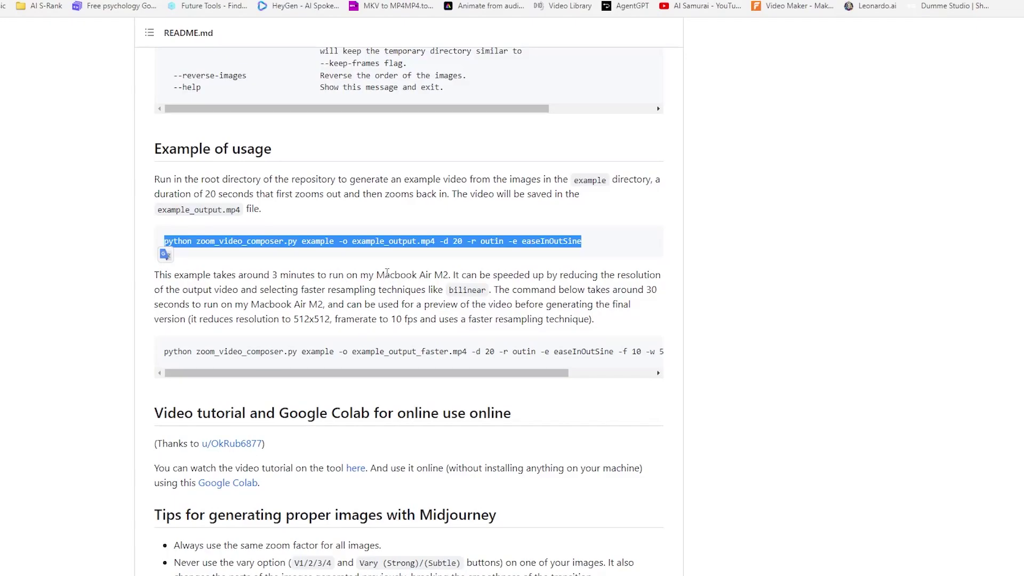
pyautogui.hotkey('alt', 'Tab')
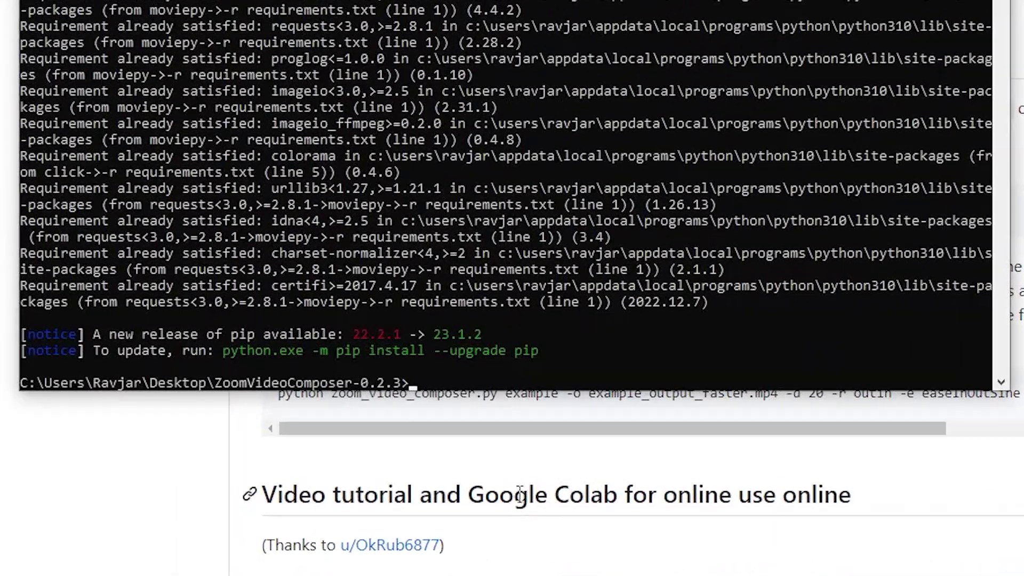
pyautogui.write('python zoom_video_composer.py example -o example_output.mp4 -d 20 -r outin -e easeInOutSine')
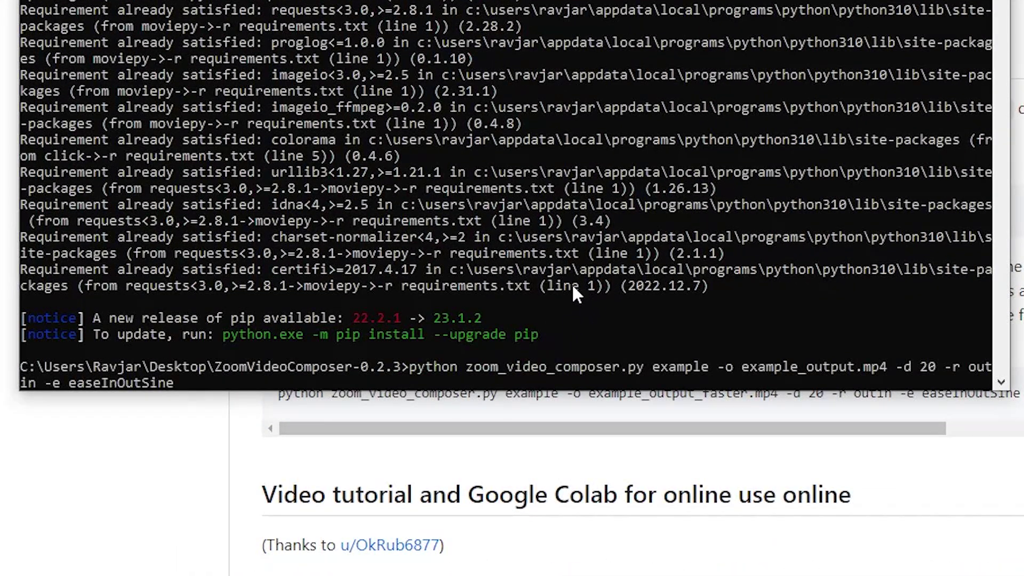
pyautogui.press('Return')
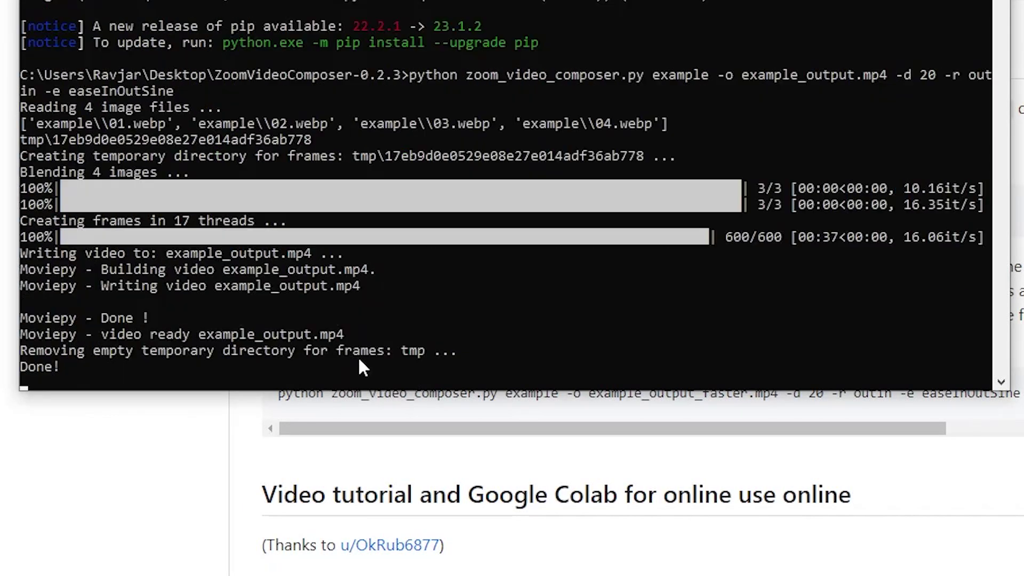
pyautogui.hotkey('alt', 'Tab')
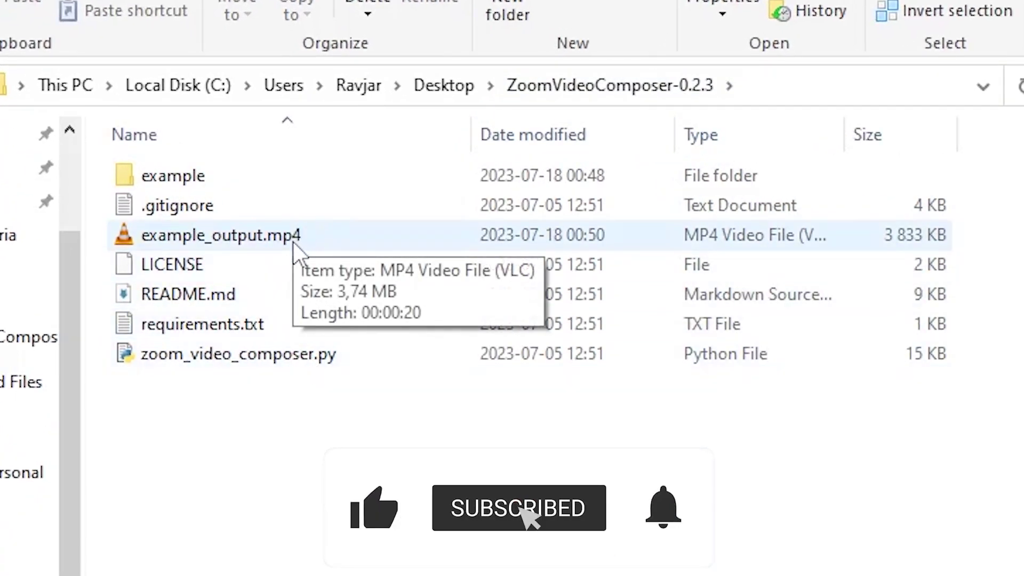
# - Open example_output.mp4 in VLC to play the 20-second bicycle wheel zoom-out video
pyautogui.doubleClick(293, 237)
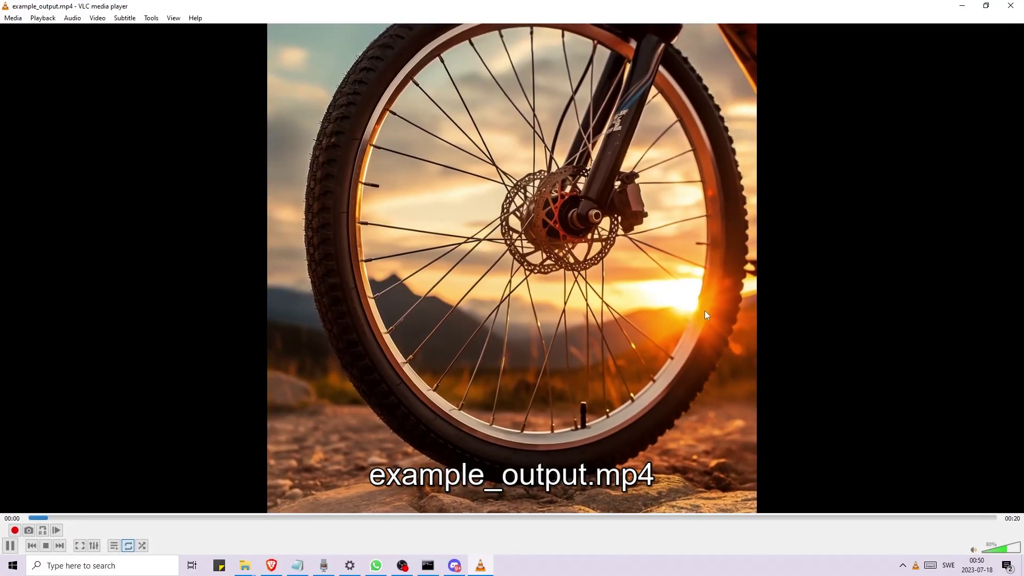